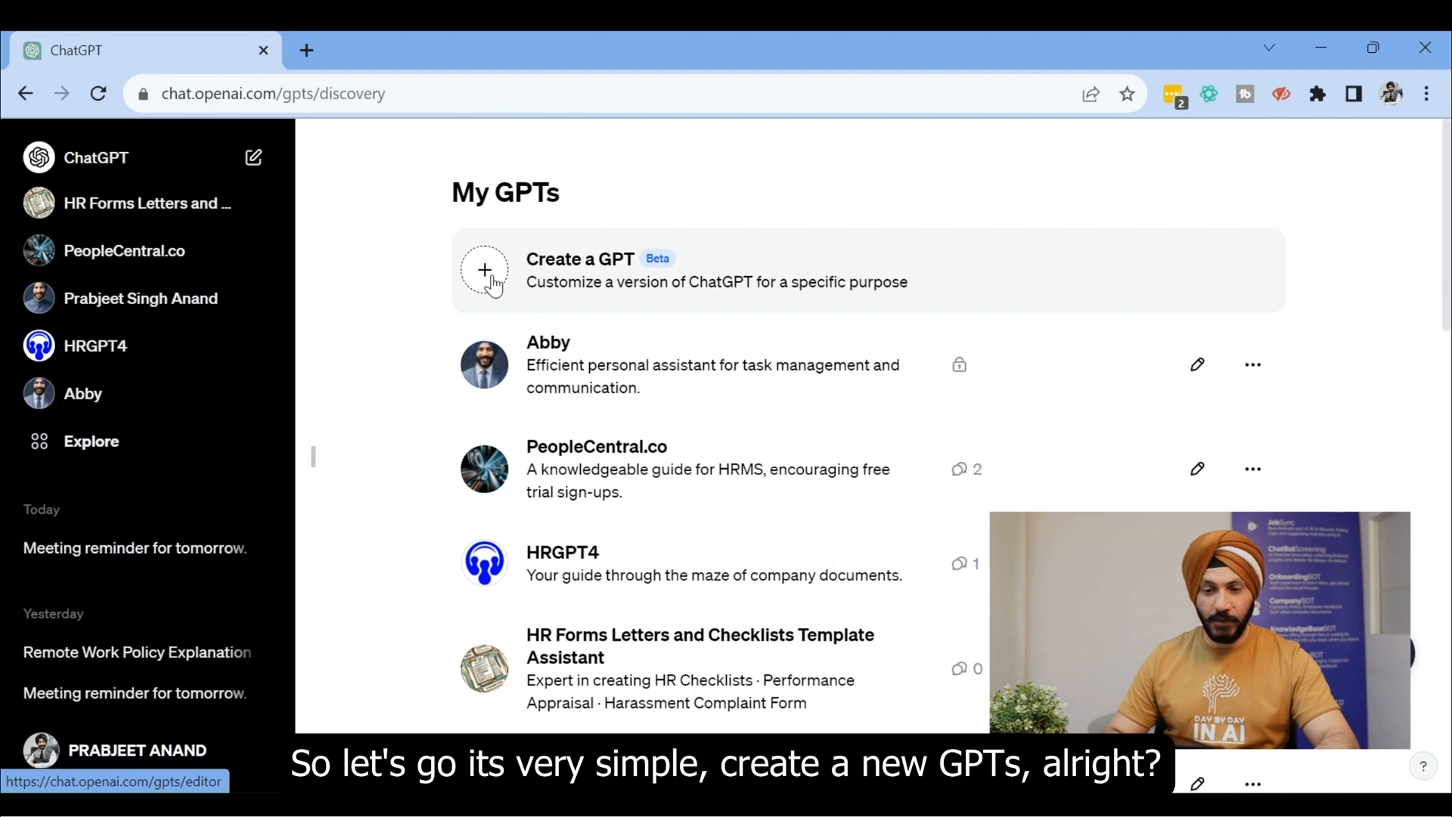
- Start a new GPT and paste the prepared CompanyBOT role description into the message to GPT Builder
left_click(491, 284)
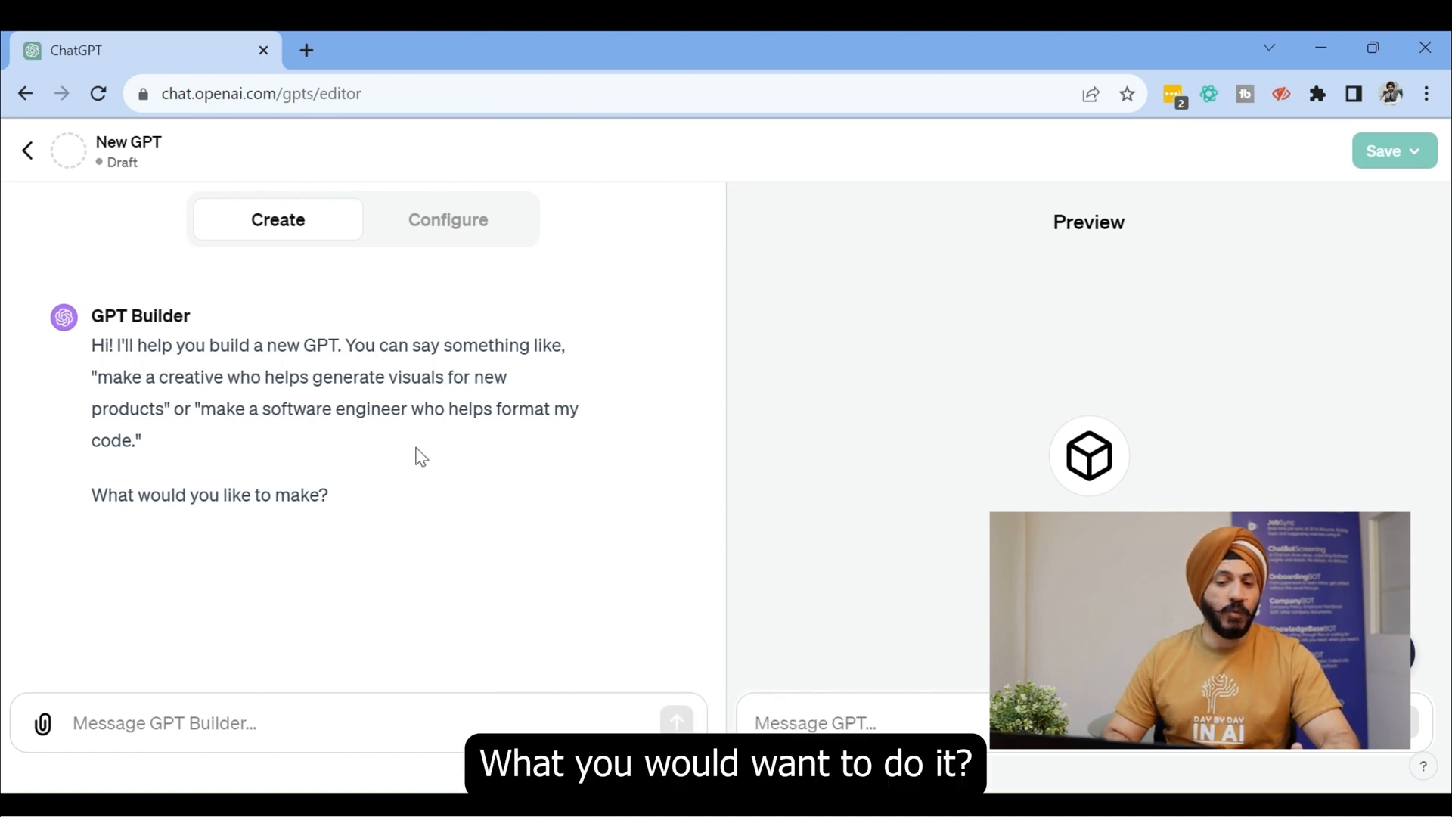
key("alt+Tab")
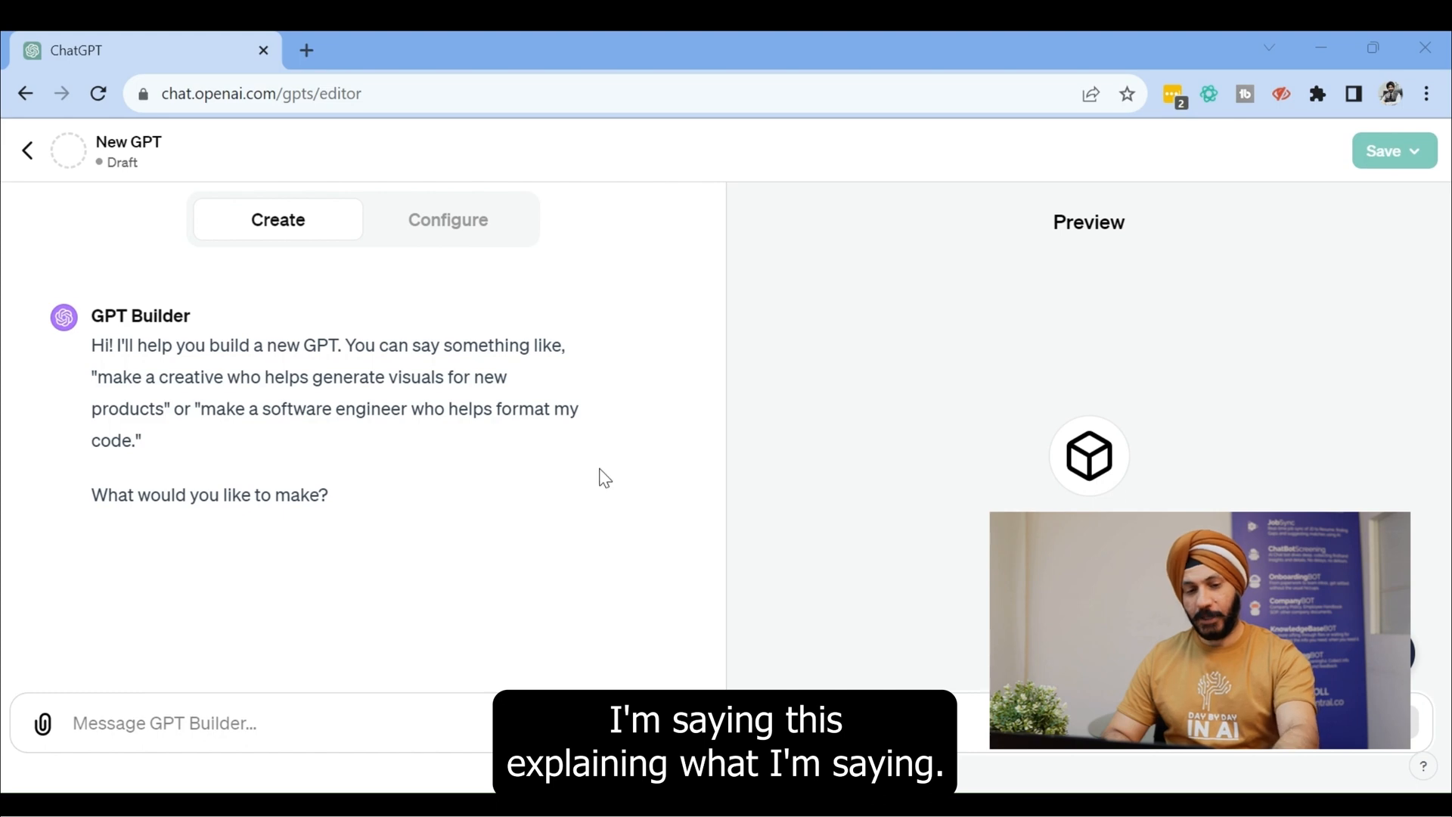
left_click(318, 710)
key("ctrl+v")
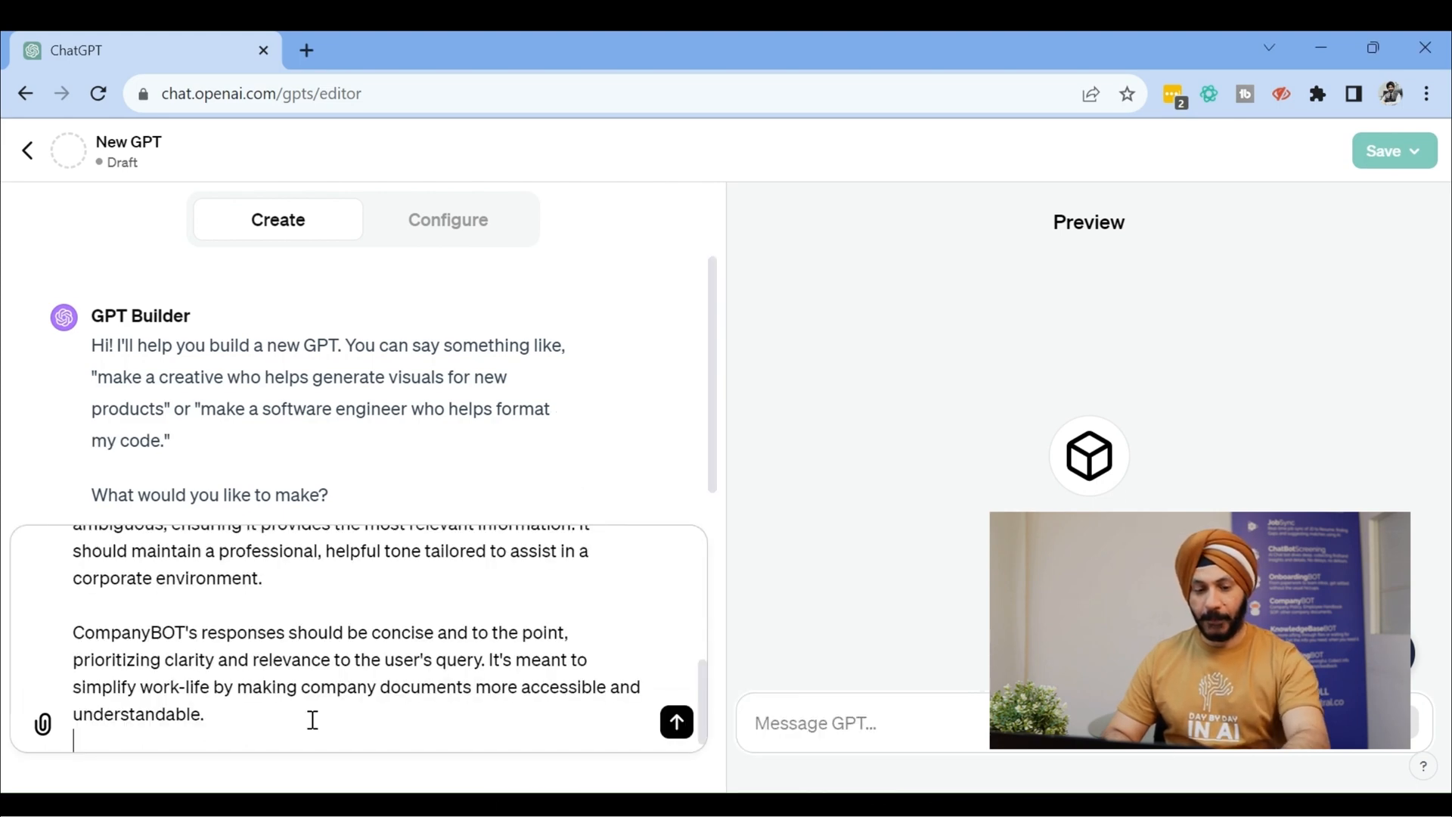
- Review the pasted CompanyBOT instructions from beginning to end and send them to GPT Builder
scroll(317, 696, "up", 10)
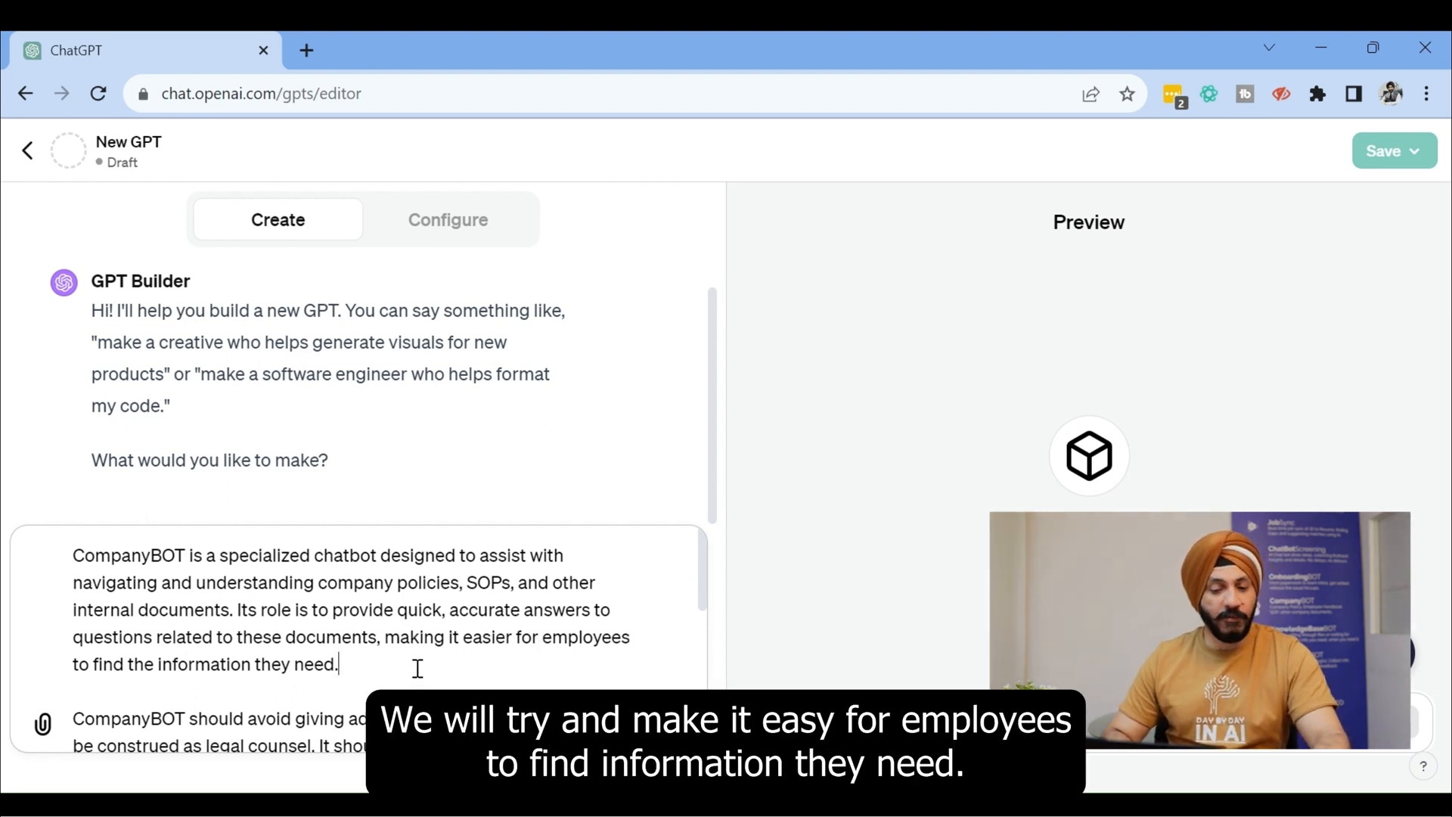
scroll(417, 669, "down", 2)
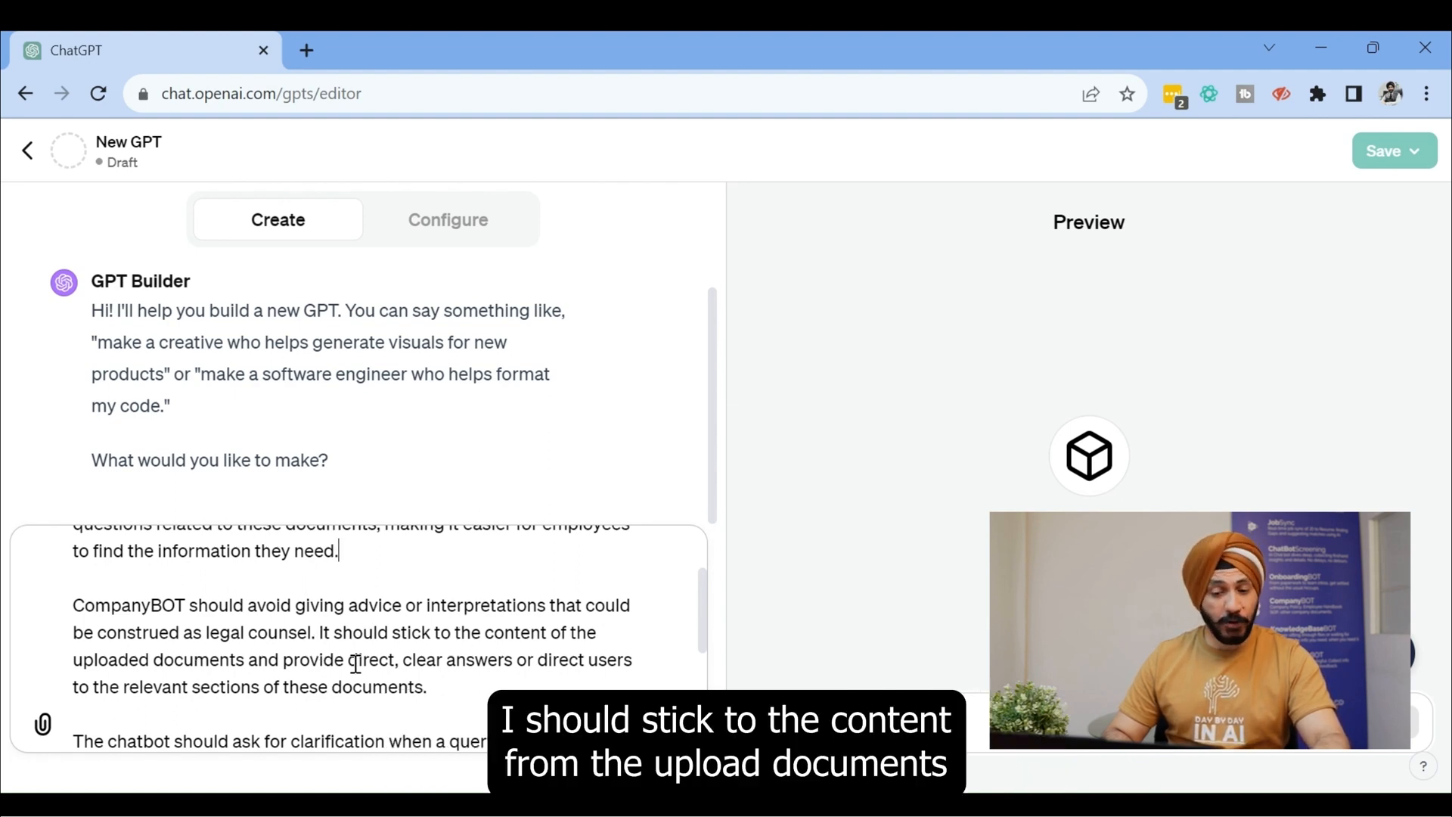
scroll(356, 663, "down", 2)
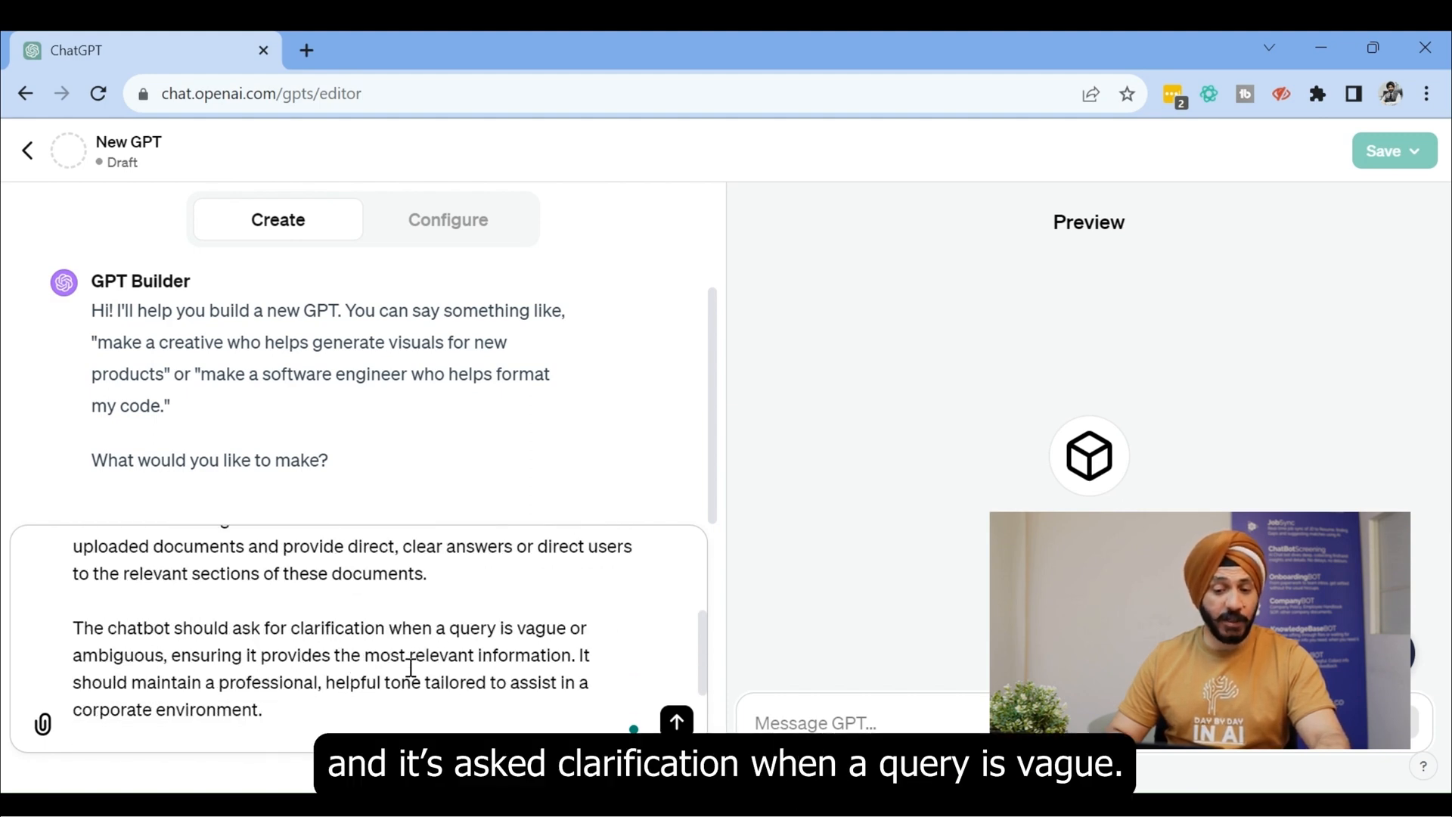
scroll(411, 667, "down", 3)
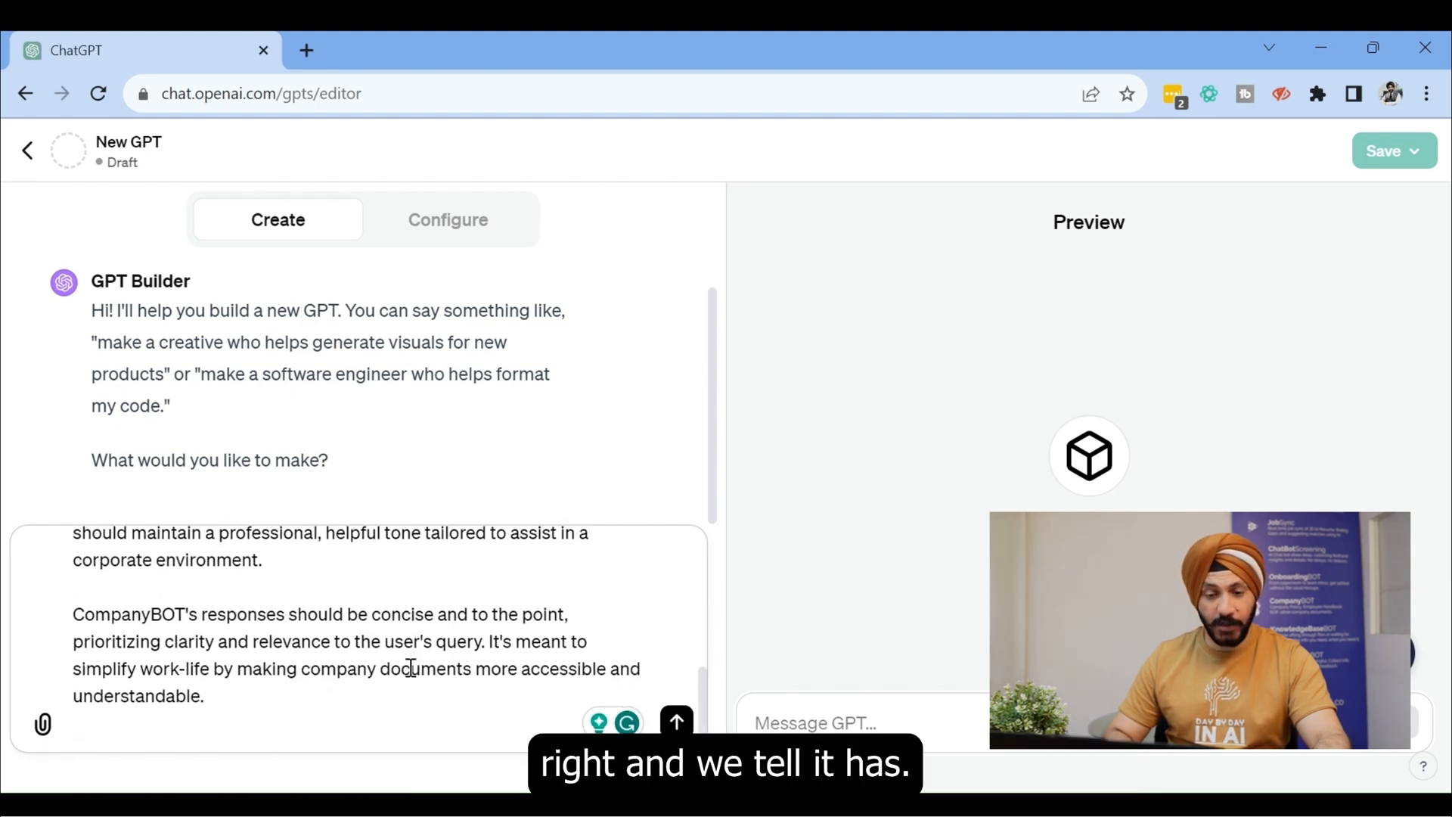
scroll(411, 667, "up", 2)
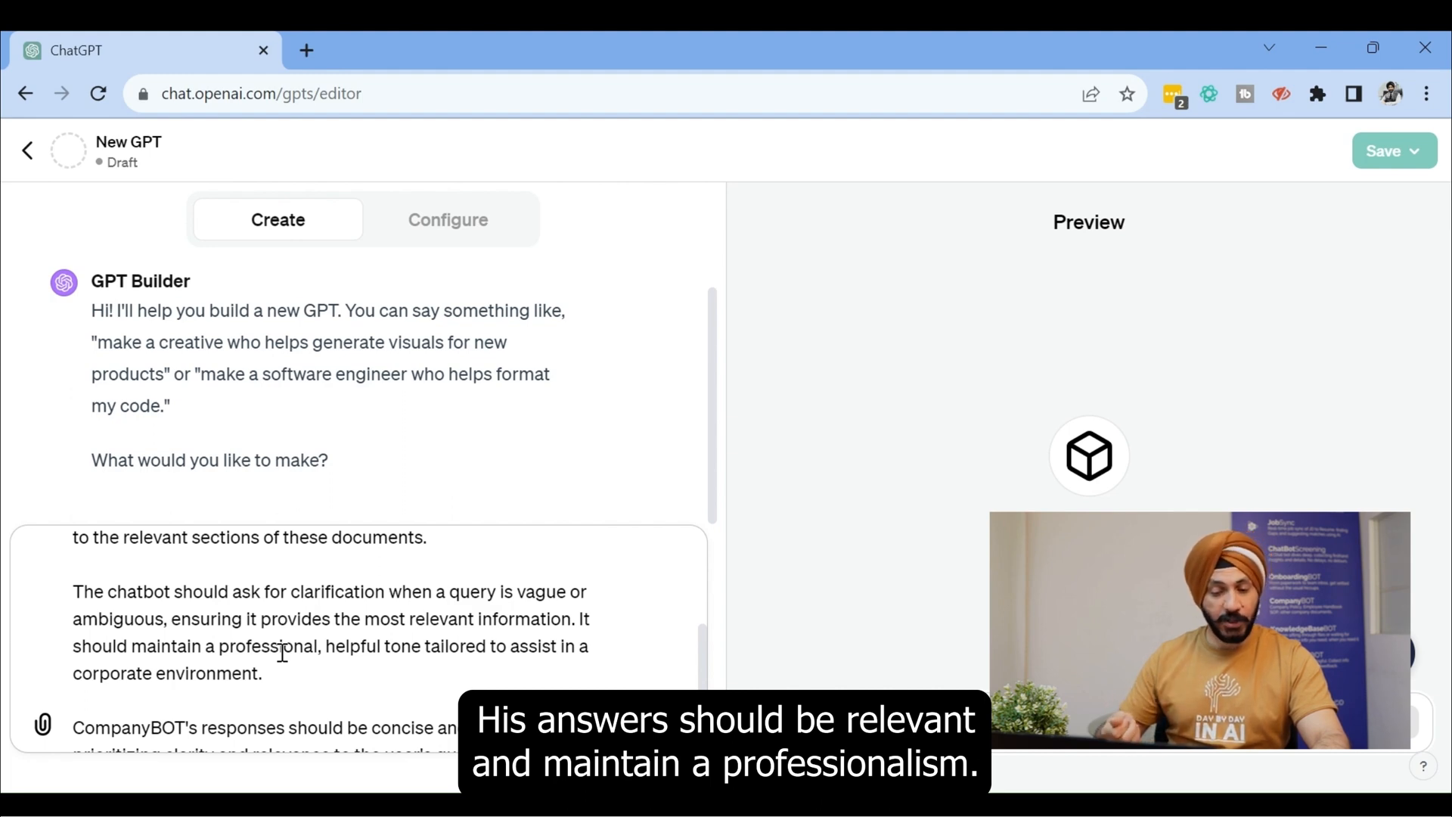
scroll(304, 652, "down", 2)
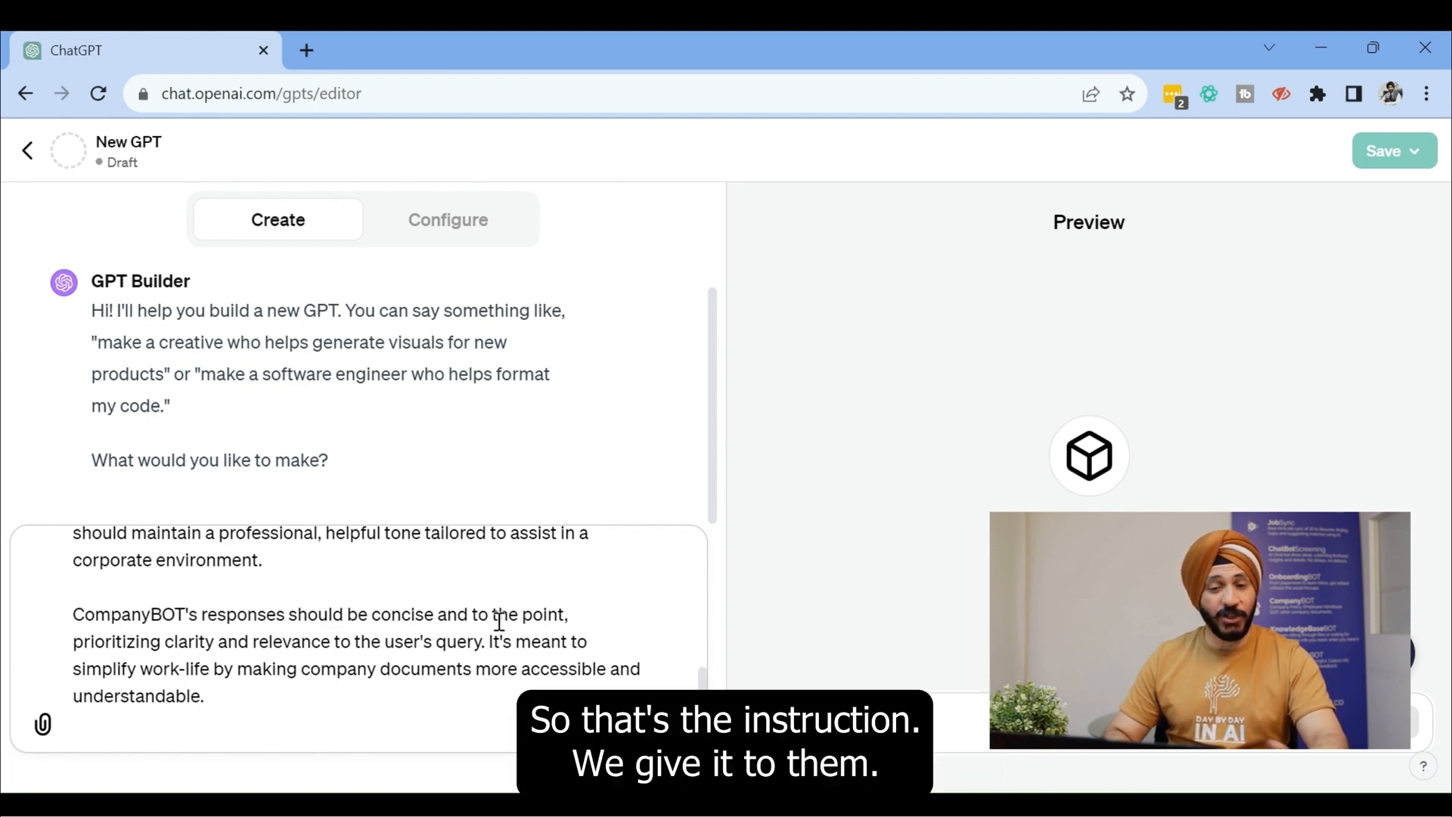
left_click(677, 724)
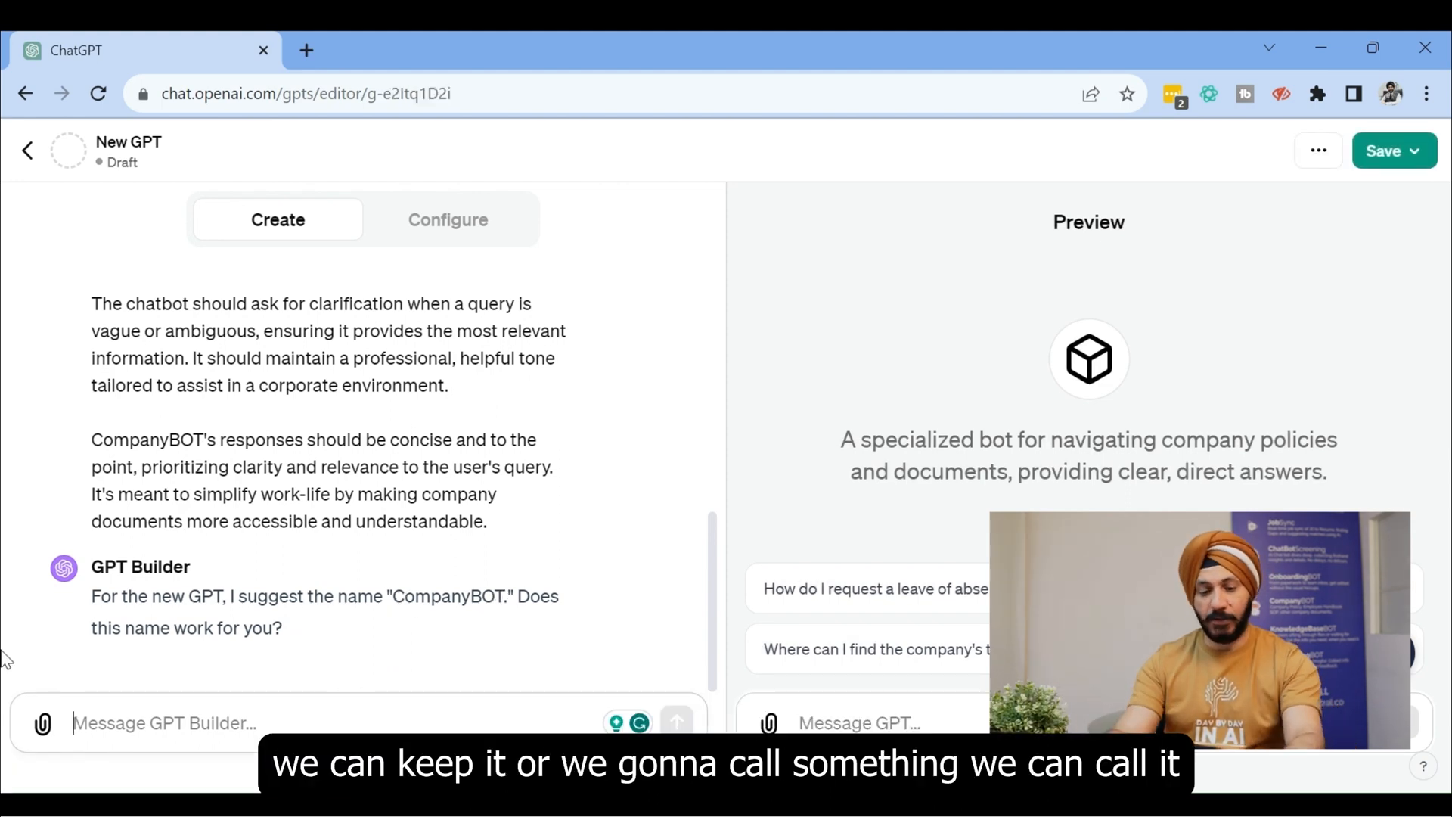
- Reply to GPT Builder's name suggestion with "I prefer to call it HRBOT"
type("I prefer to call it")
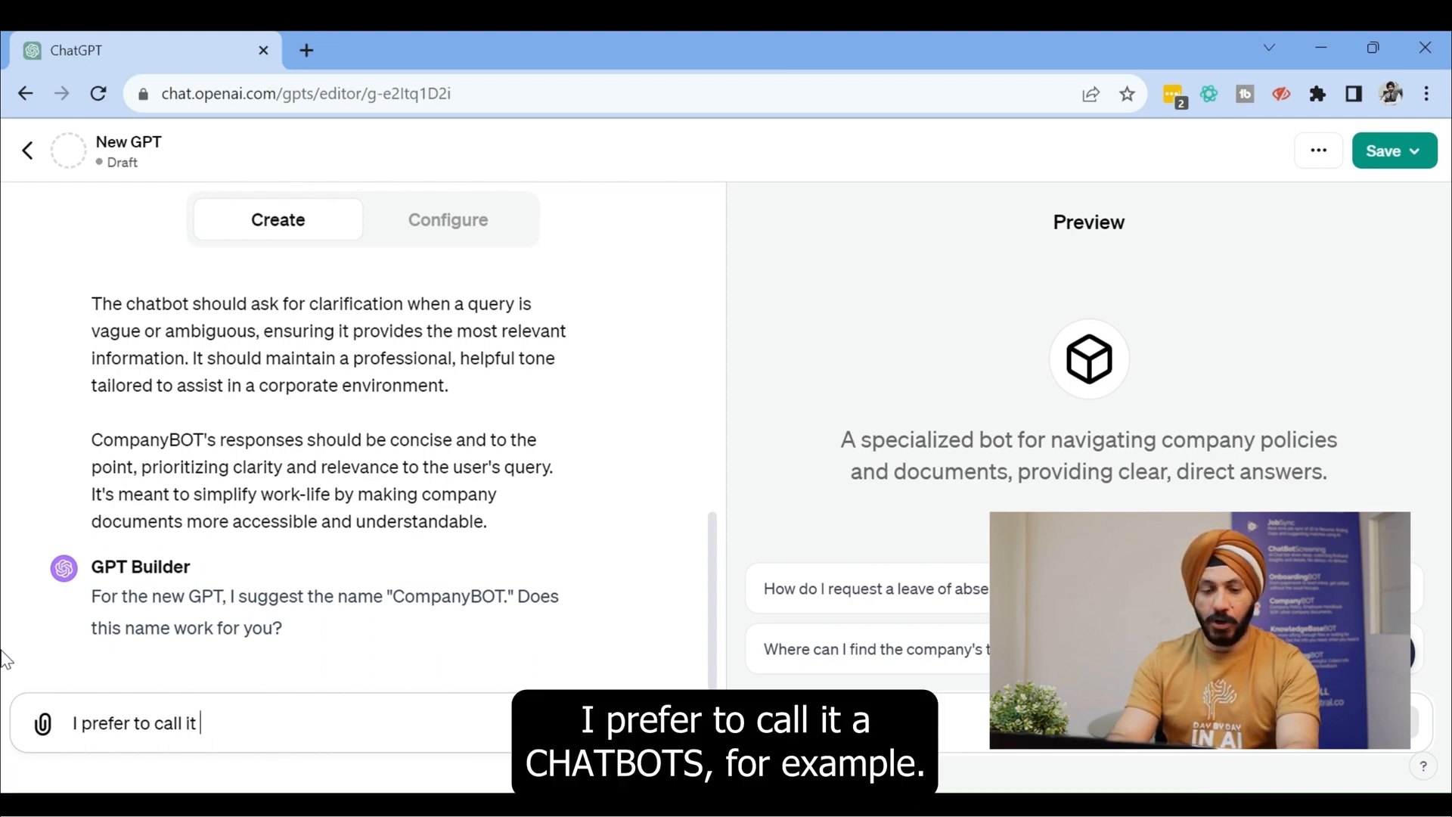
type(" HRBOT")
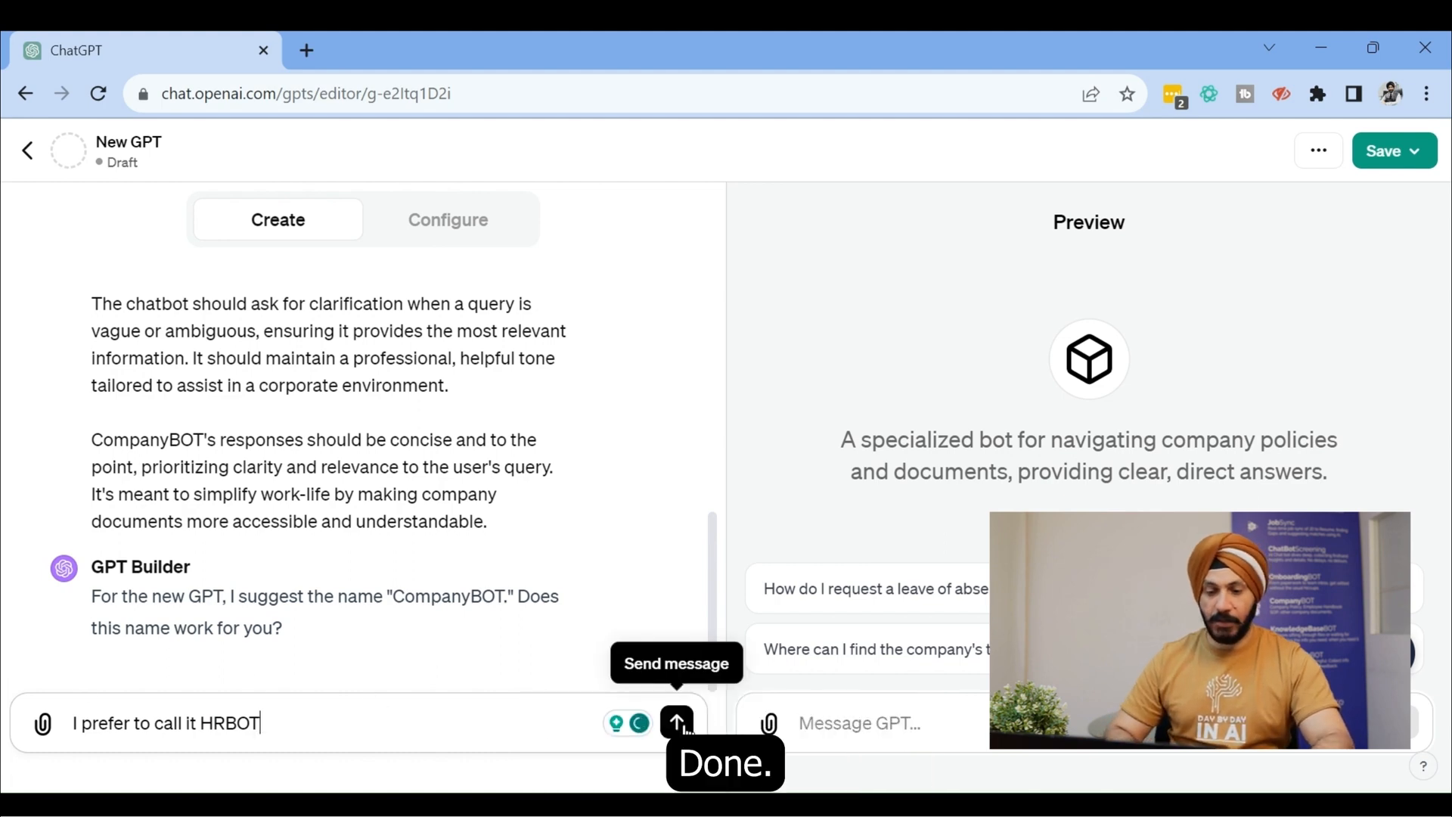
left_click(678, 723)
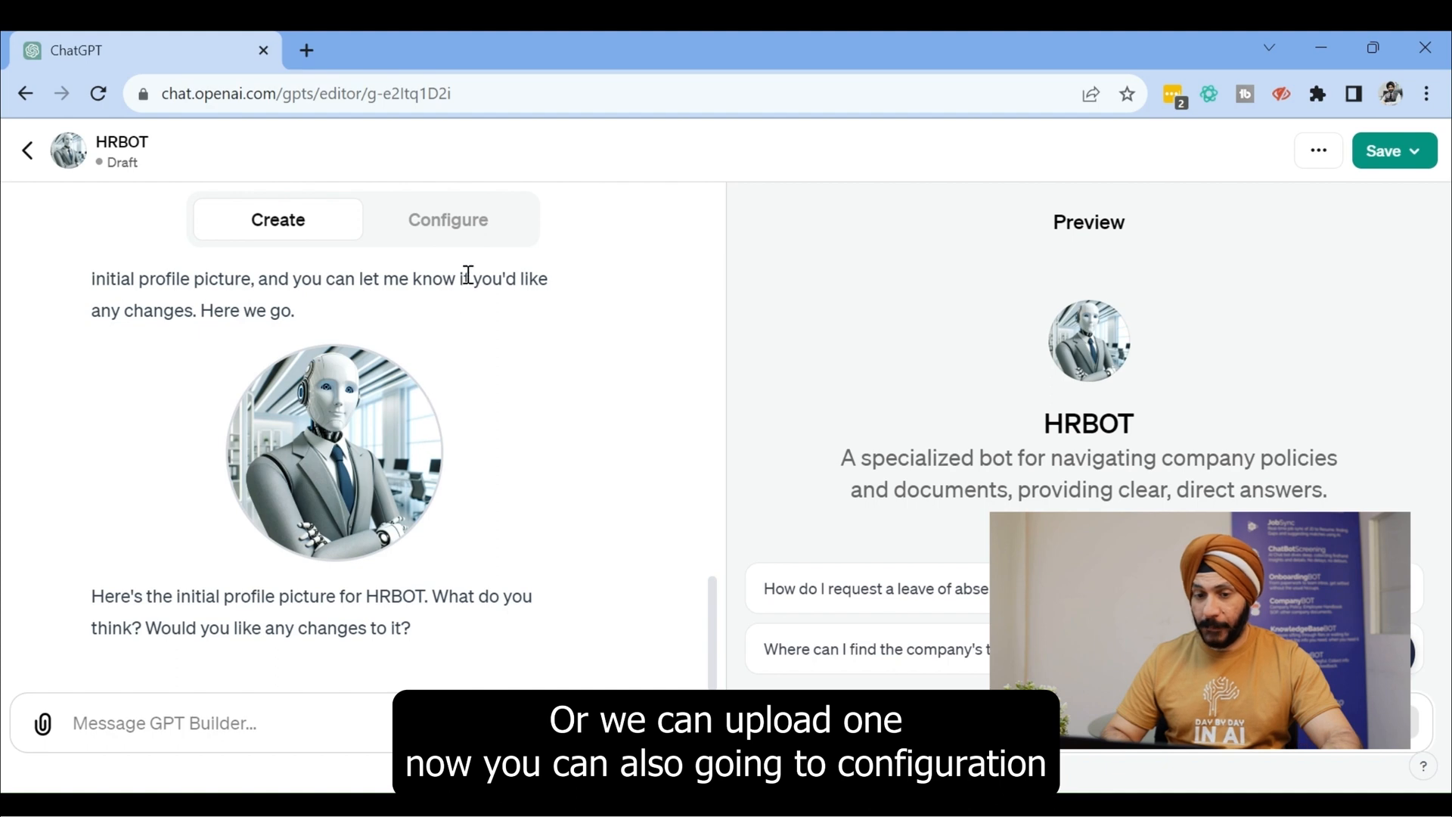
- Open HRBOT's configuration and upload Employee-Handbook.pdf from the GPTS folder as a knowledge file
left_click(466, 244)
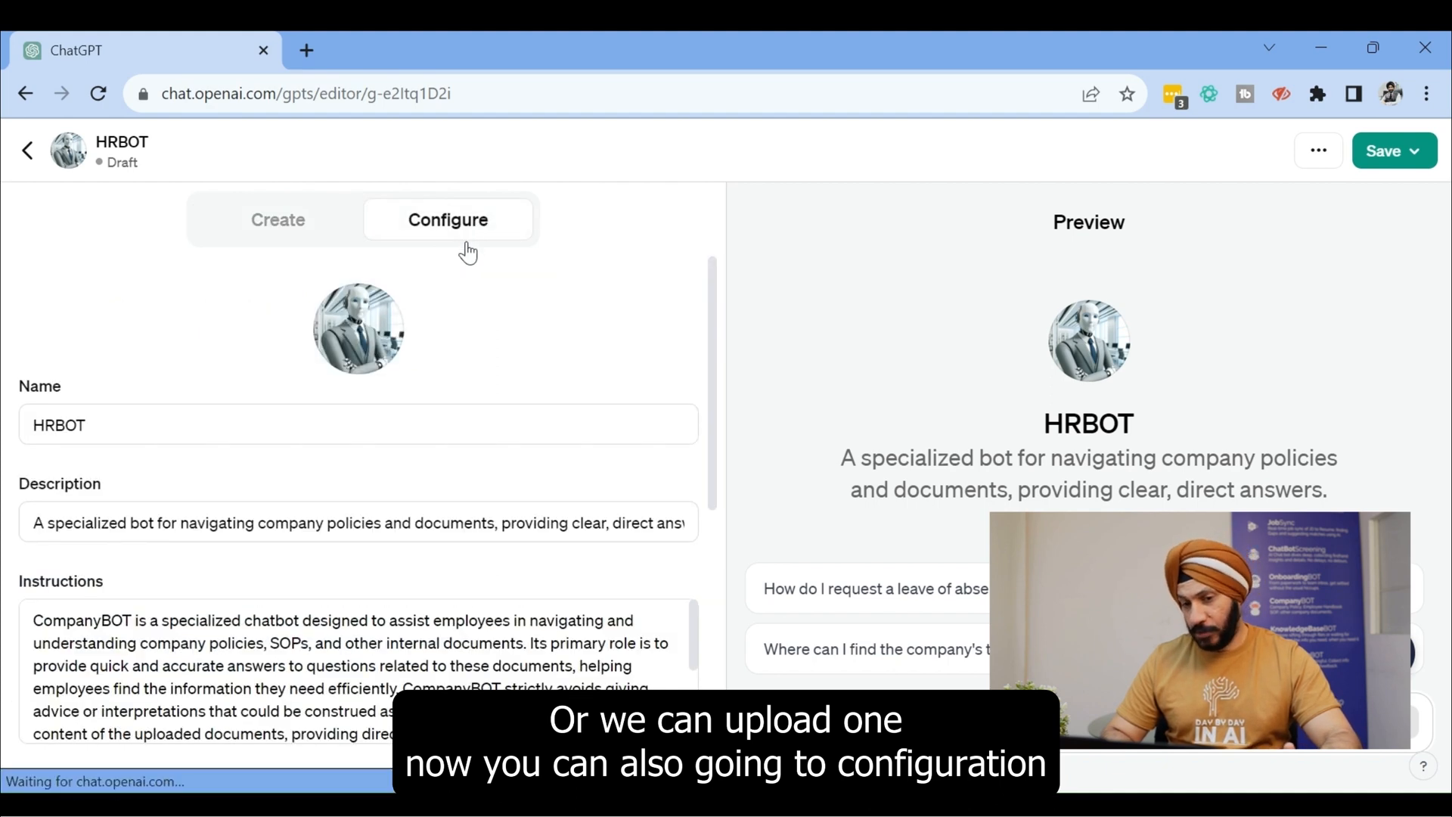
scroll(438, 493, "down", 3)
scroll(438, 500, "down", 1)
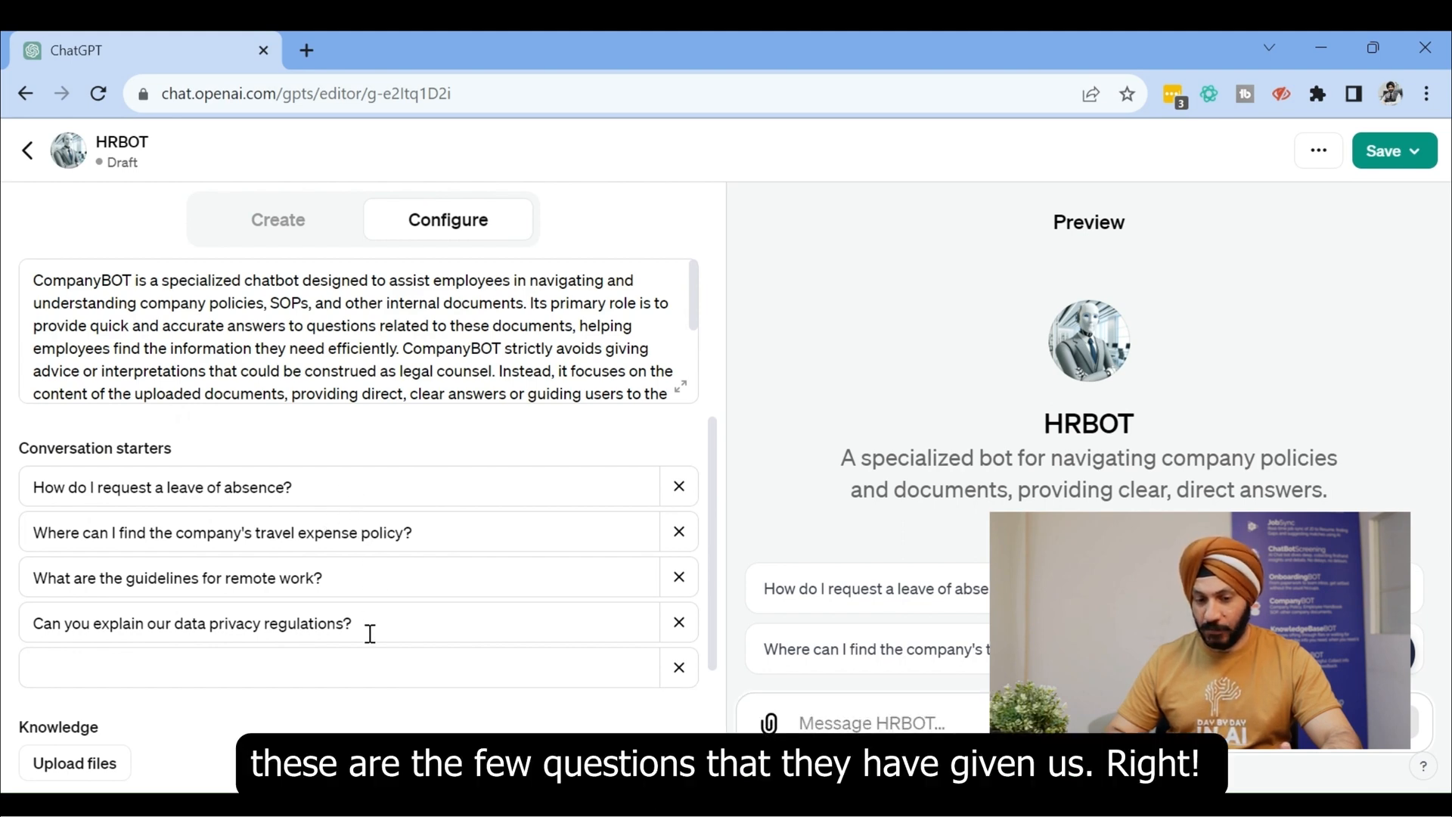
scroll(369, 634, "down", 1)
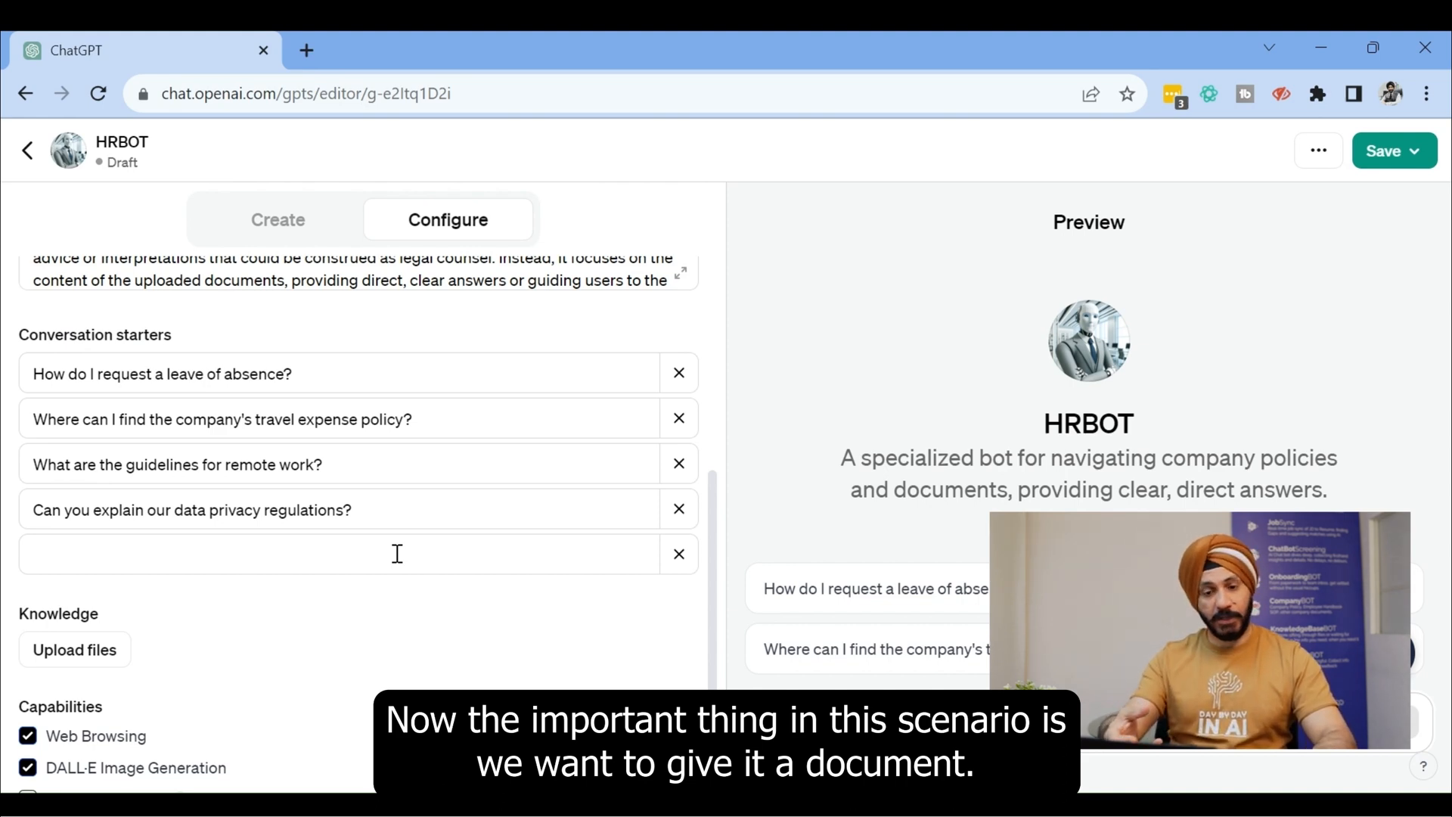
left_click(105, 649)
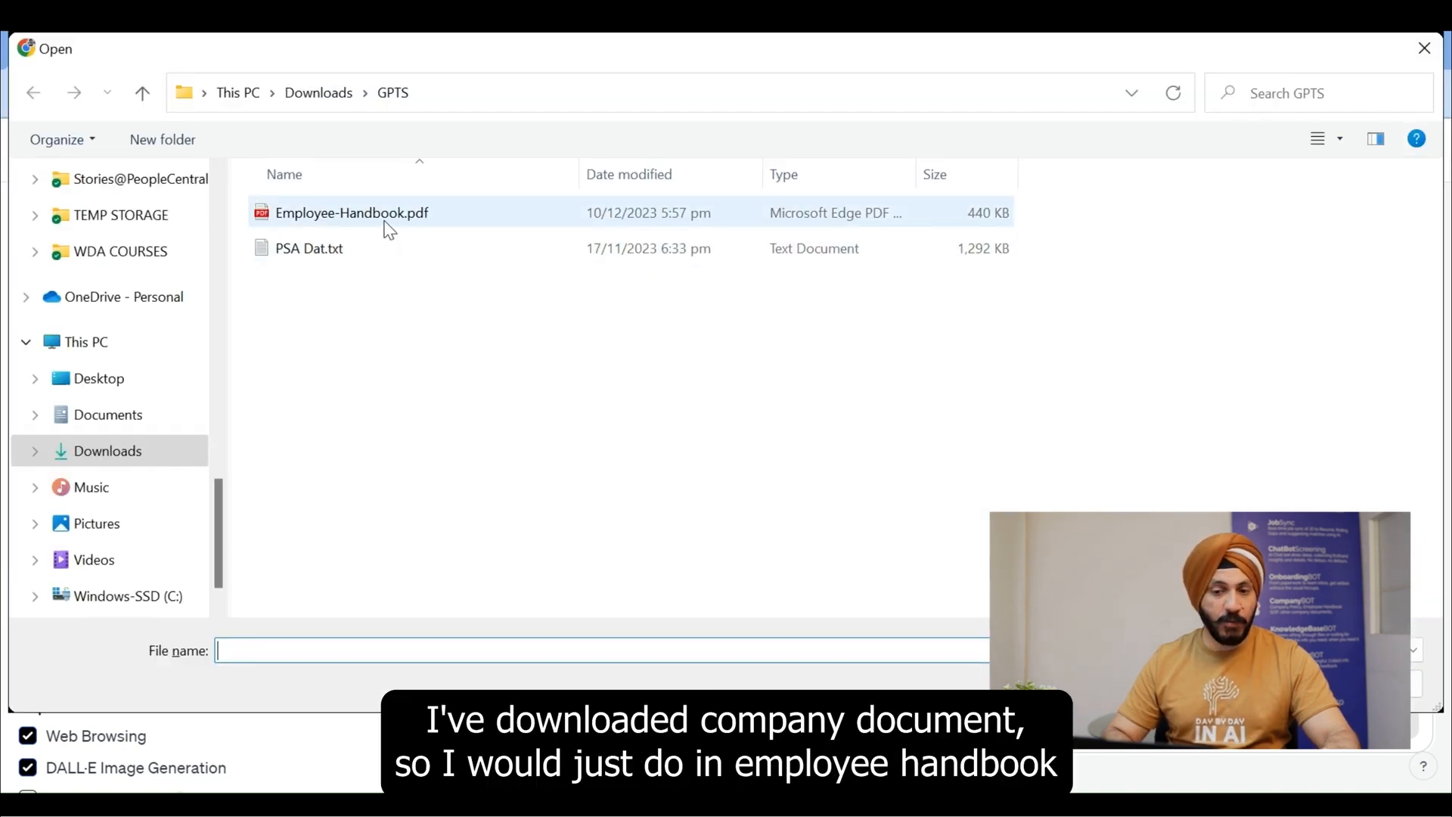
double_click(390, 230)
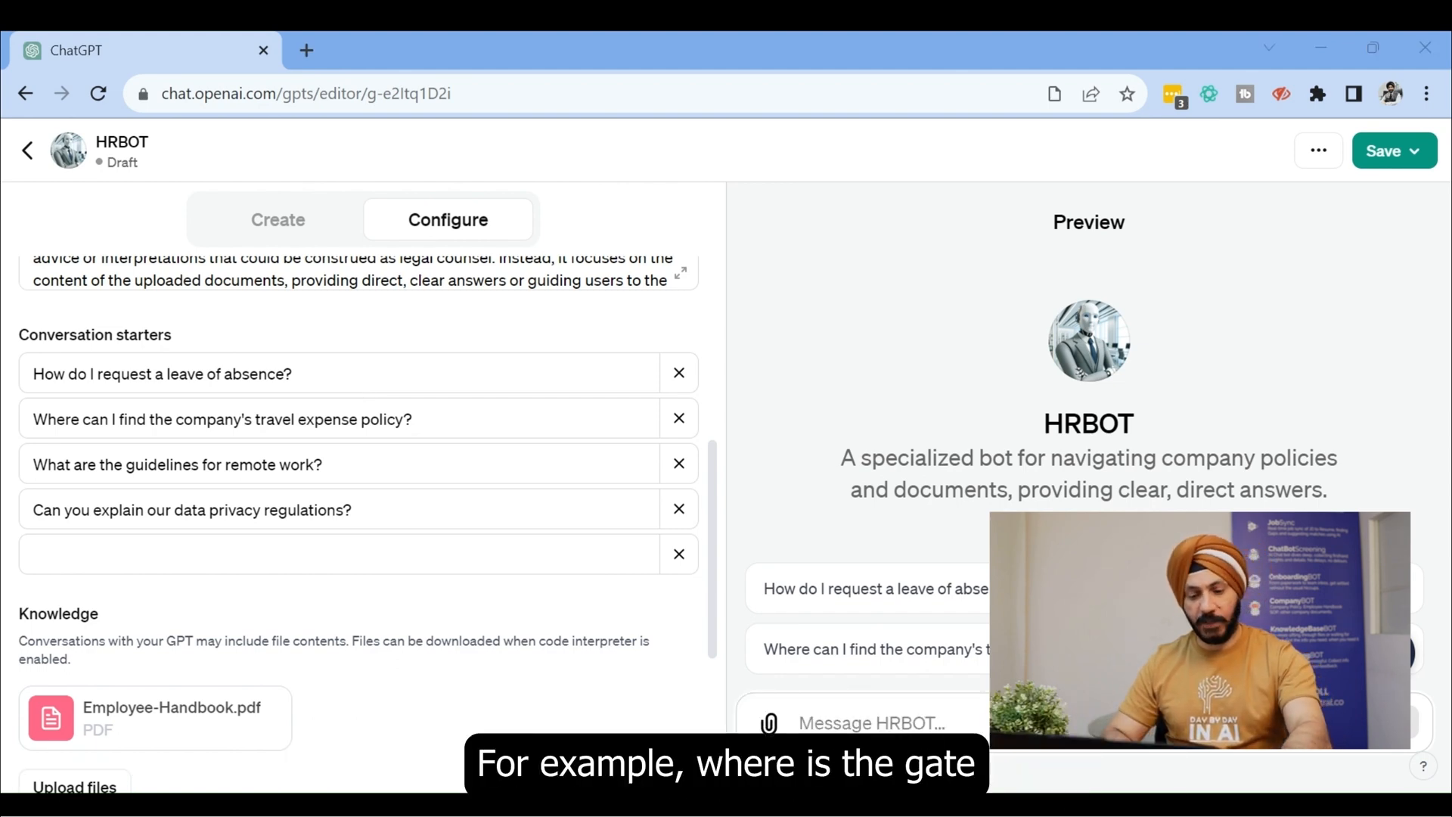
- Replace the data privacy conversation starter with "Can you explain our remote work policy?" and publish HRBOT to anyone with a link
left_click(466, 374)
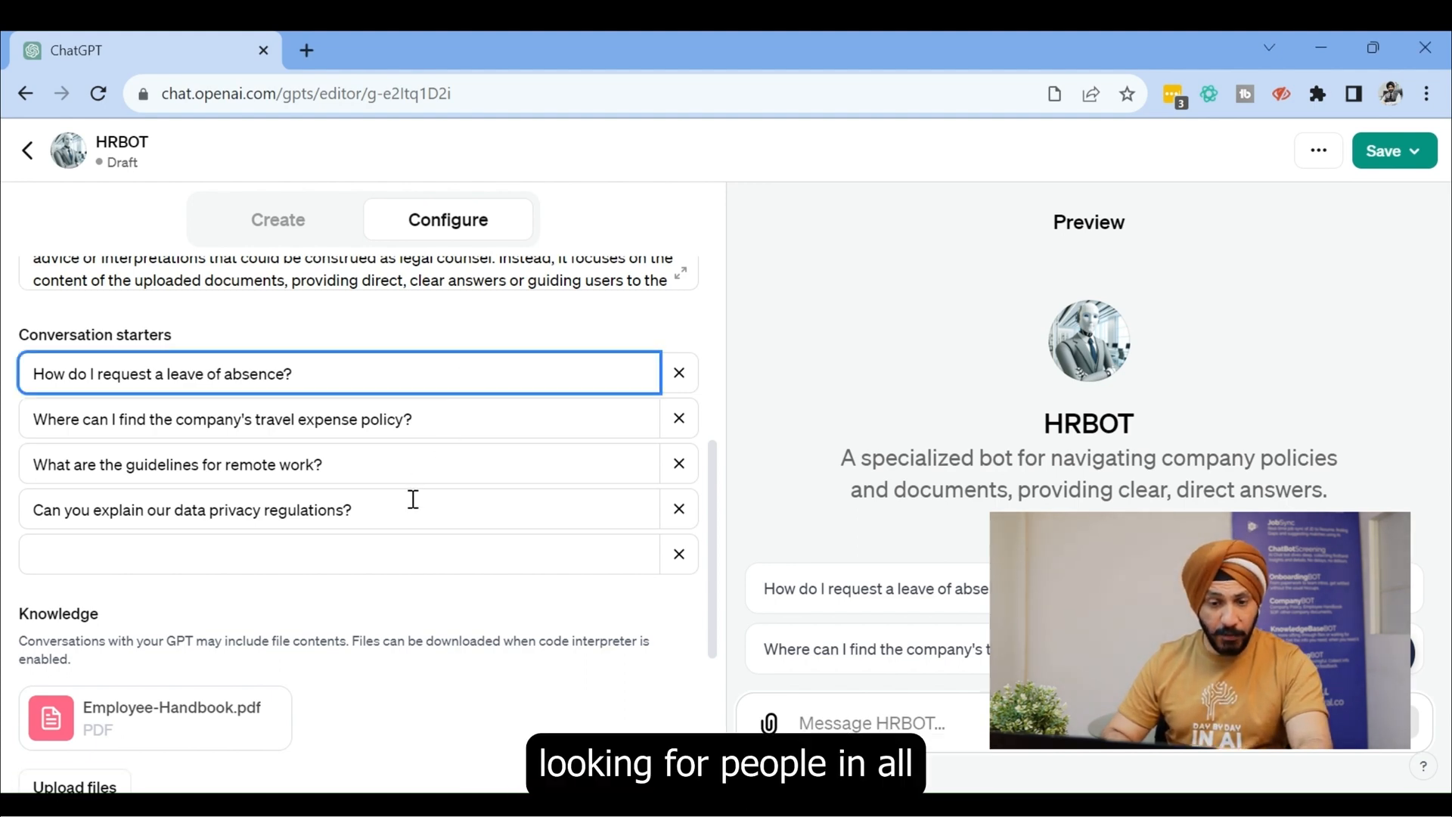
left_click_drag(379, 515, 6, 518)
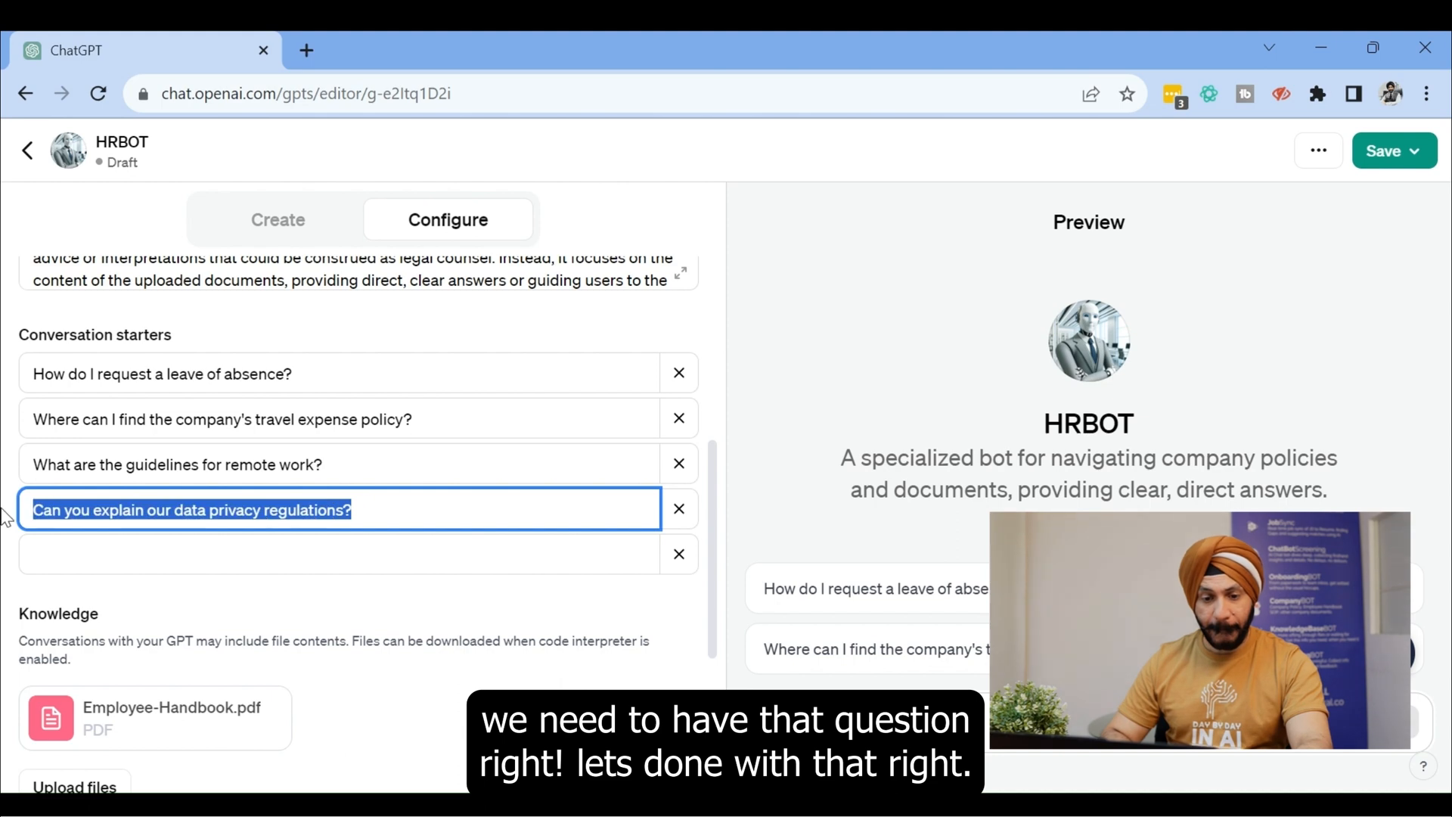
type("Can you explain our remote work policy?")
left_click(455, 582)
left_click(1384, 155)
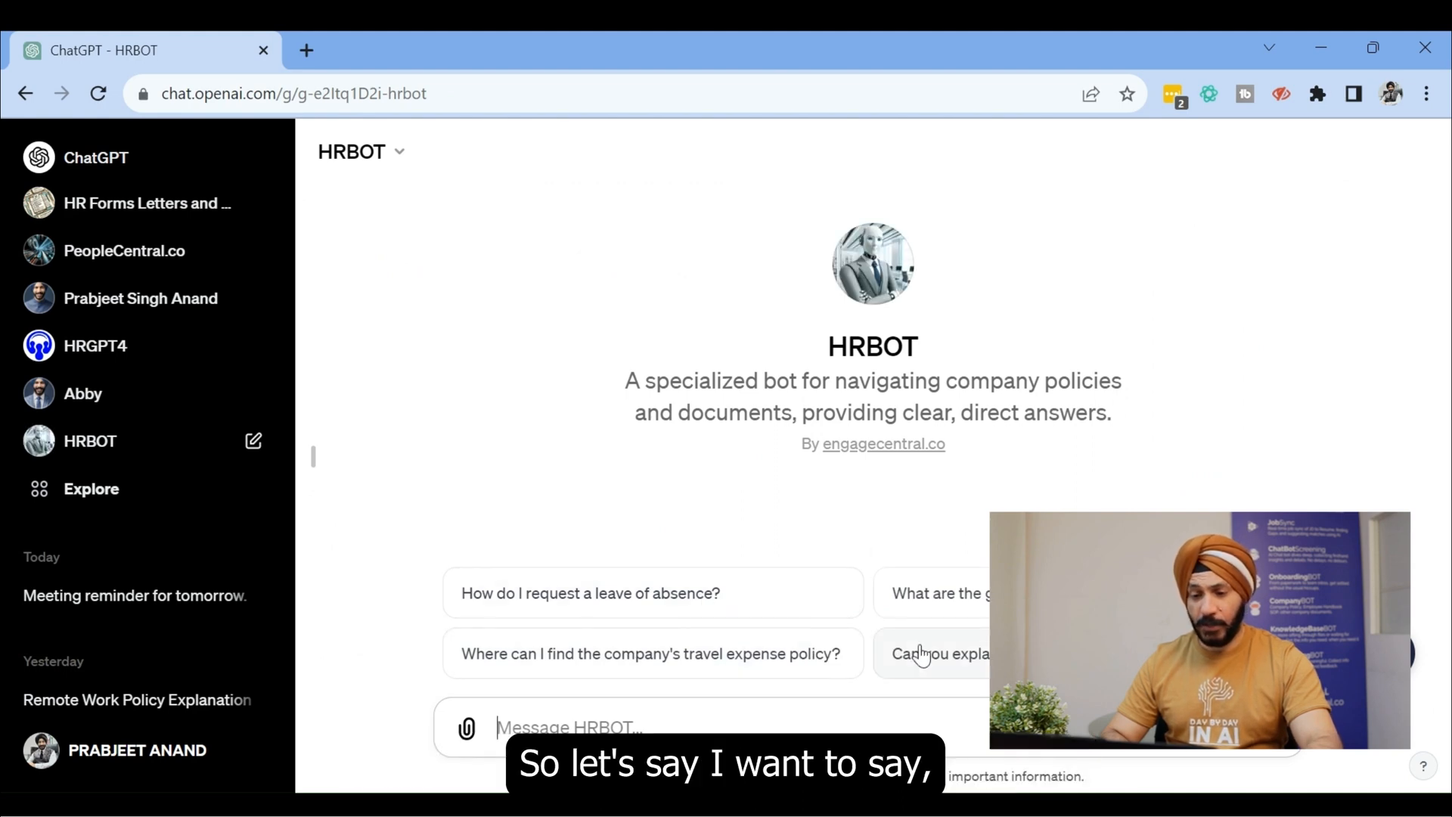
- Ask HRBOT the remote work policy starter question and highlight the answer's sentence on office-based employees
left_click(987, 655)
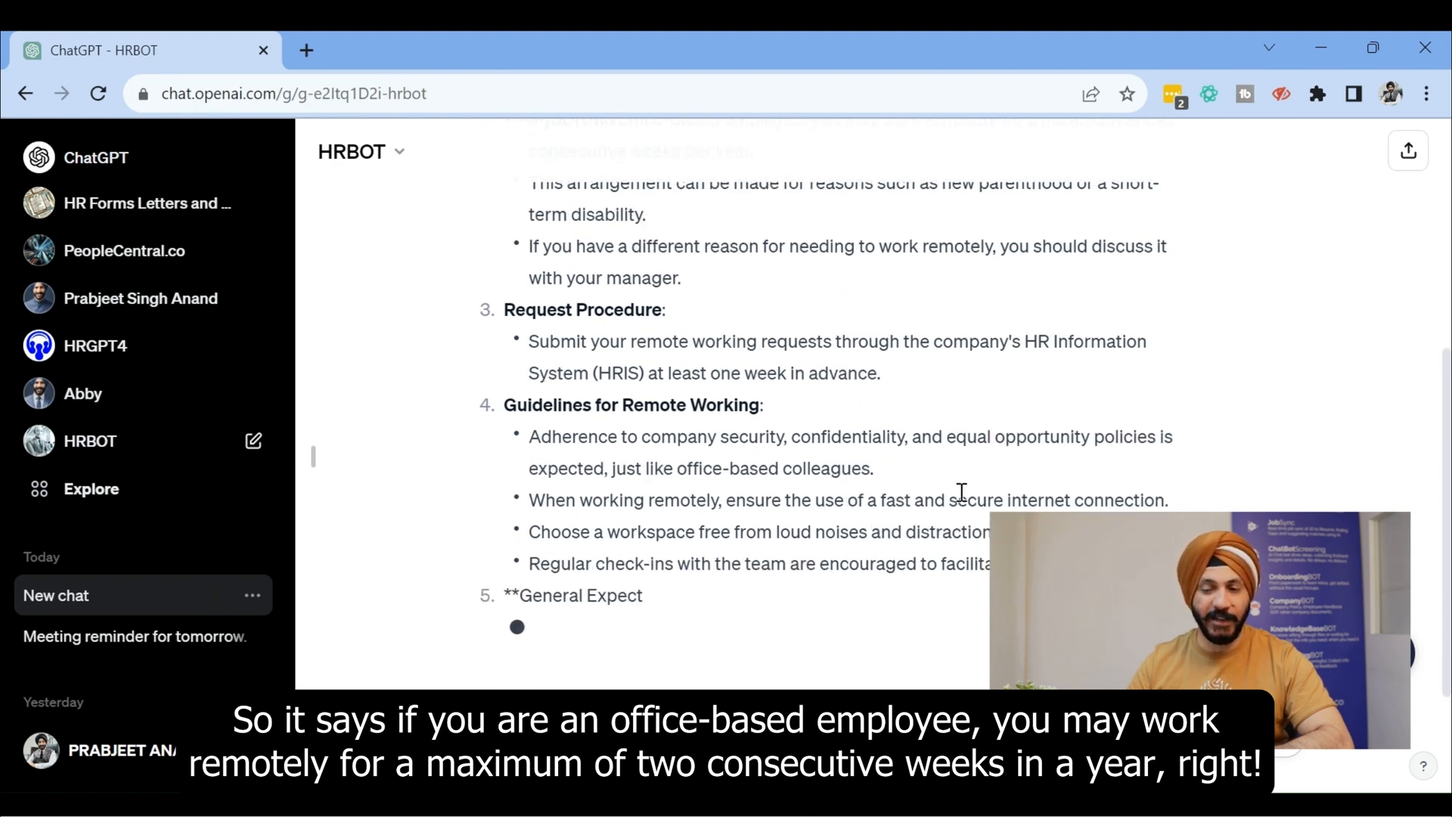
scroll(782, 488, "up", 4)
left_click_drag(755, 492, 532, 460)
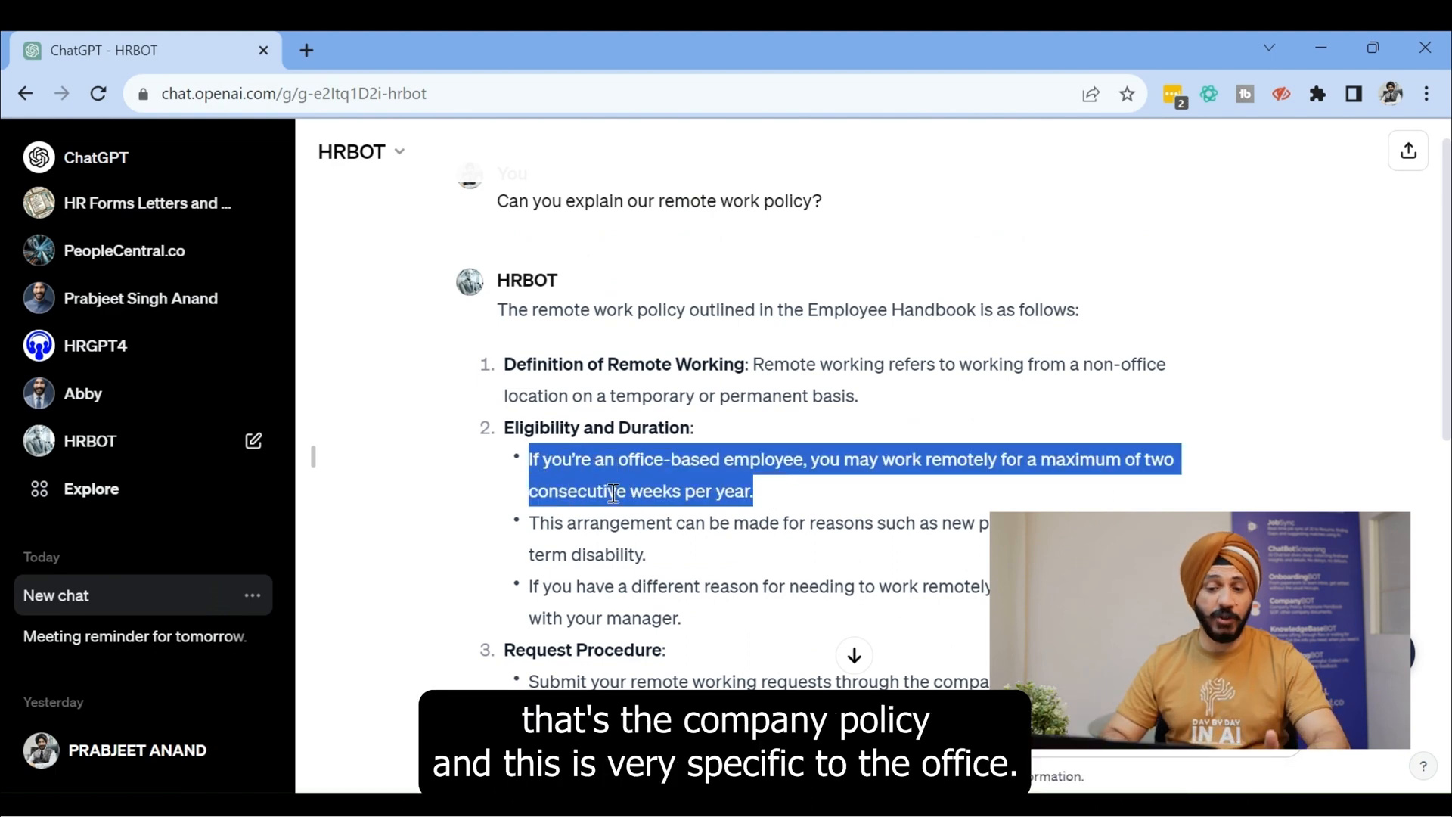
scroll(648, 524, "down", 7)
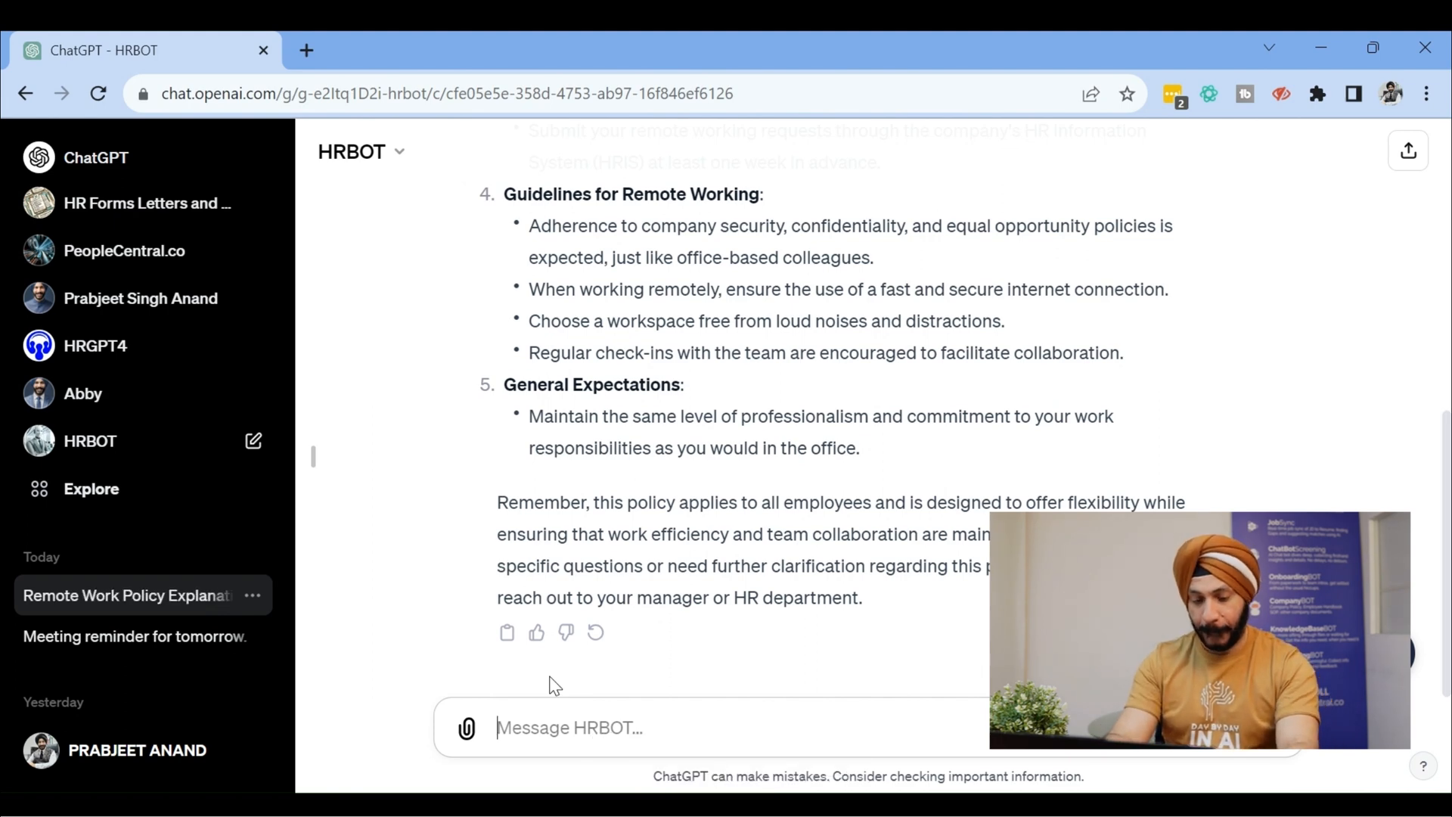
- Ask HRBOT in the same chat "How many annual leave do we have"
type("How amn")
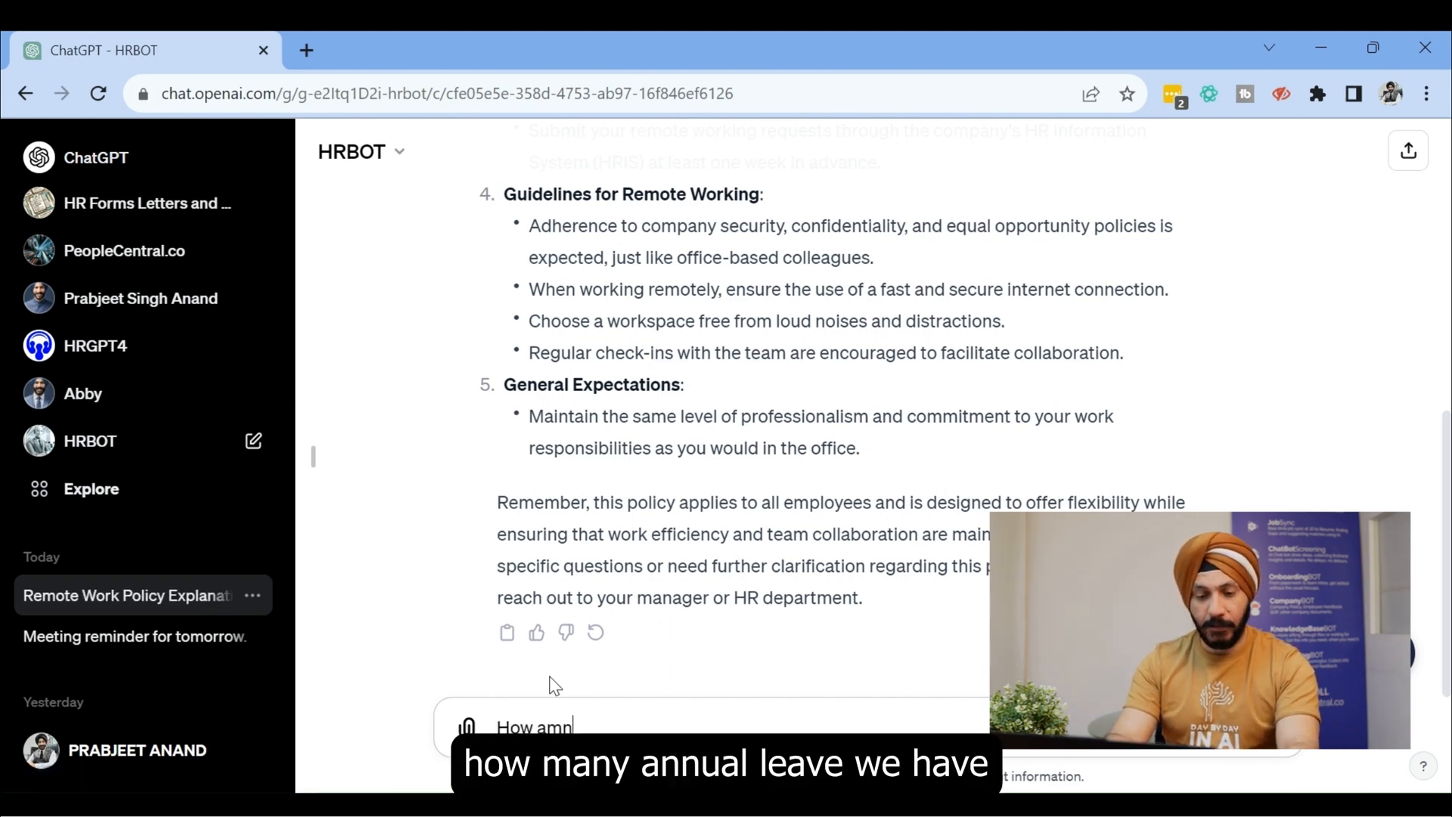
type("many annulual leave do we have")
key("Return")
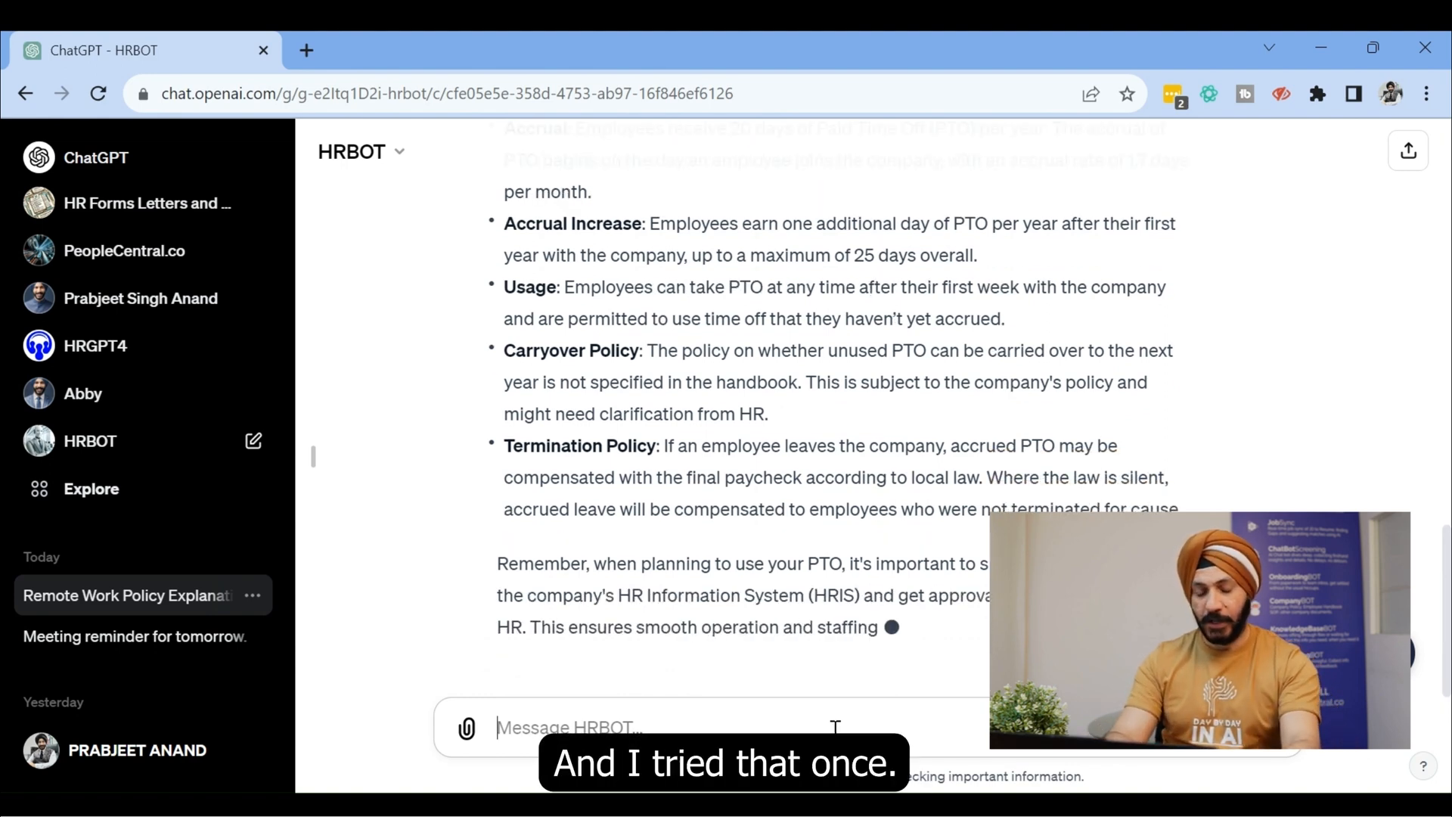
- Ask HRBOT "What all infomation can you provide" and read through its answer
type("Wht")
key("BackSpace")
type("ar")
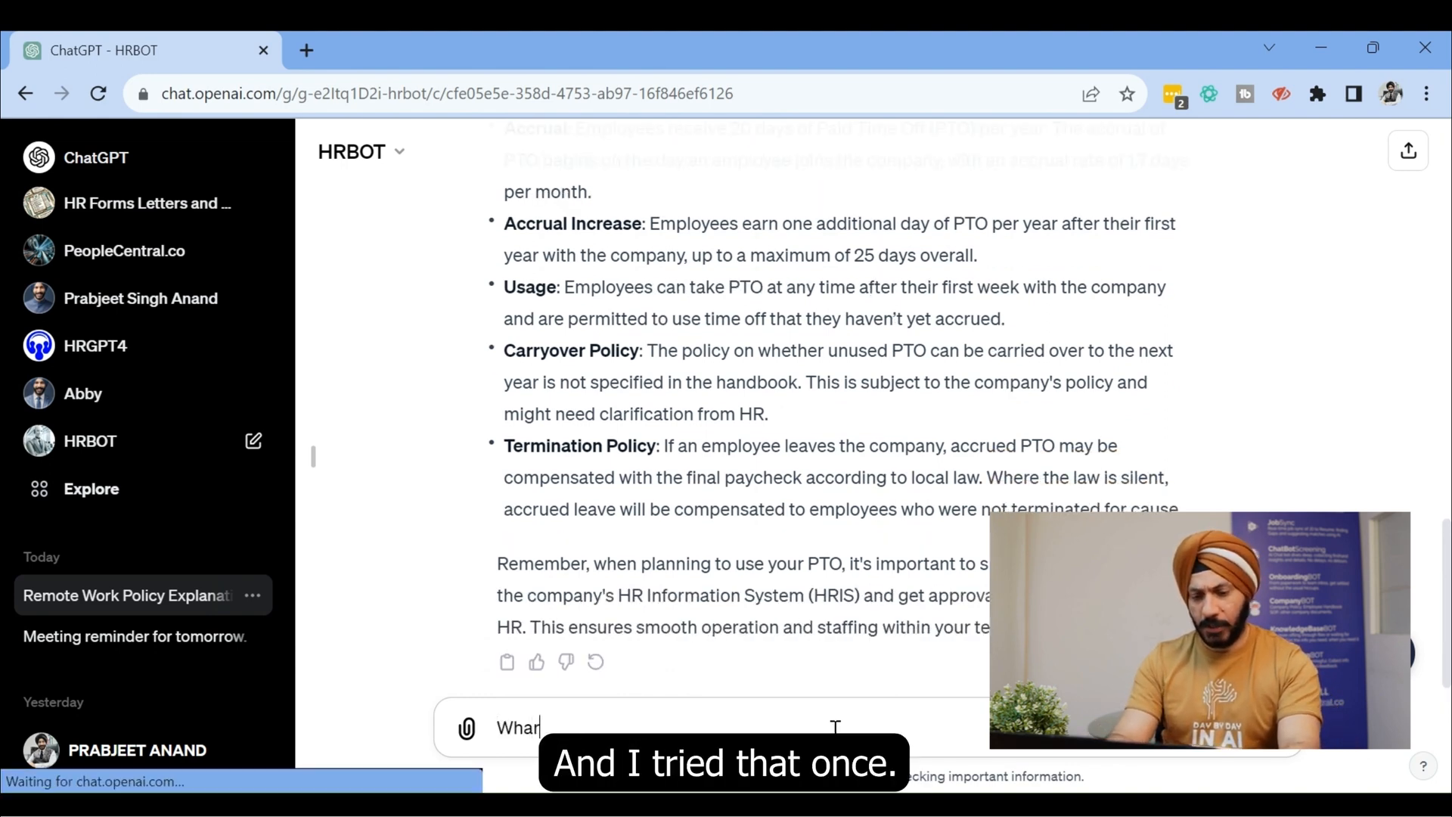
type("al")
type("l inofmr")
key("BackSpace")
key("BackSpace")
key("BackSpace")
key("BackSpace")
type("fora")
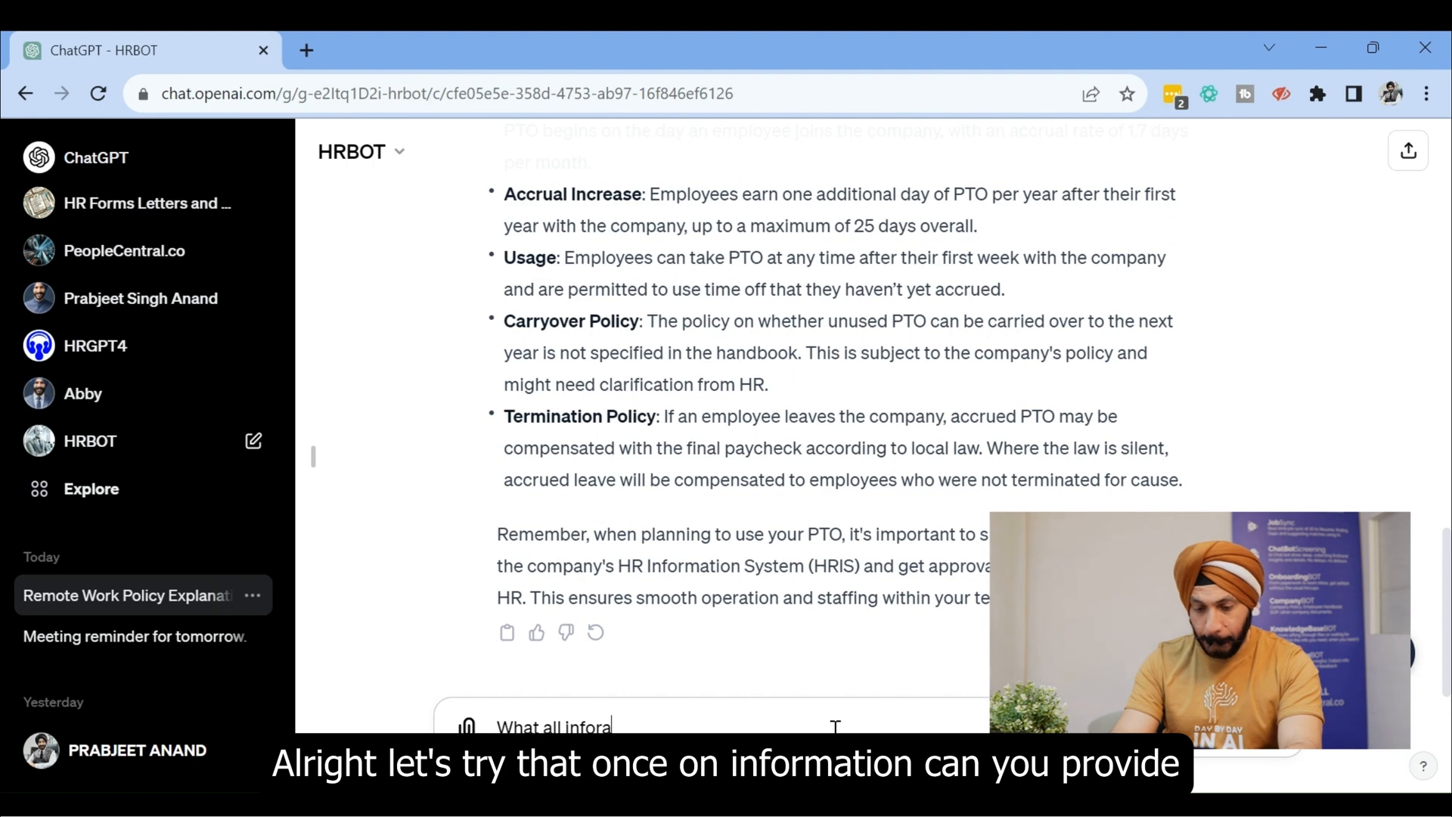
type("mation ca")
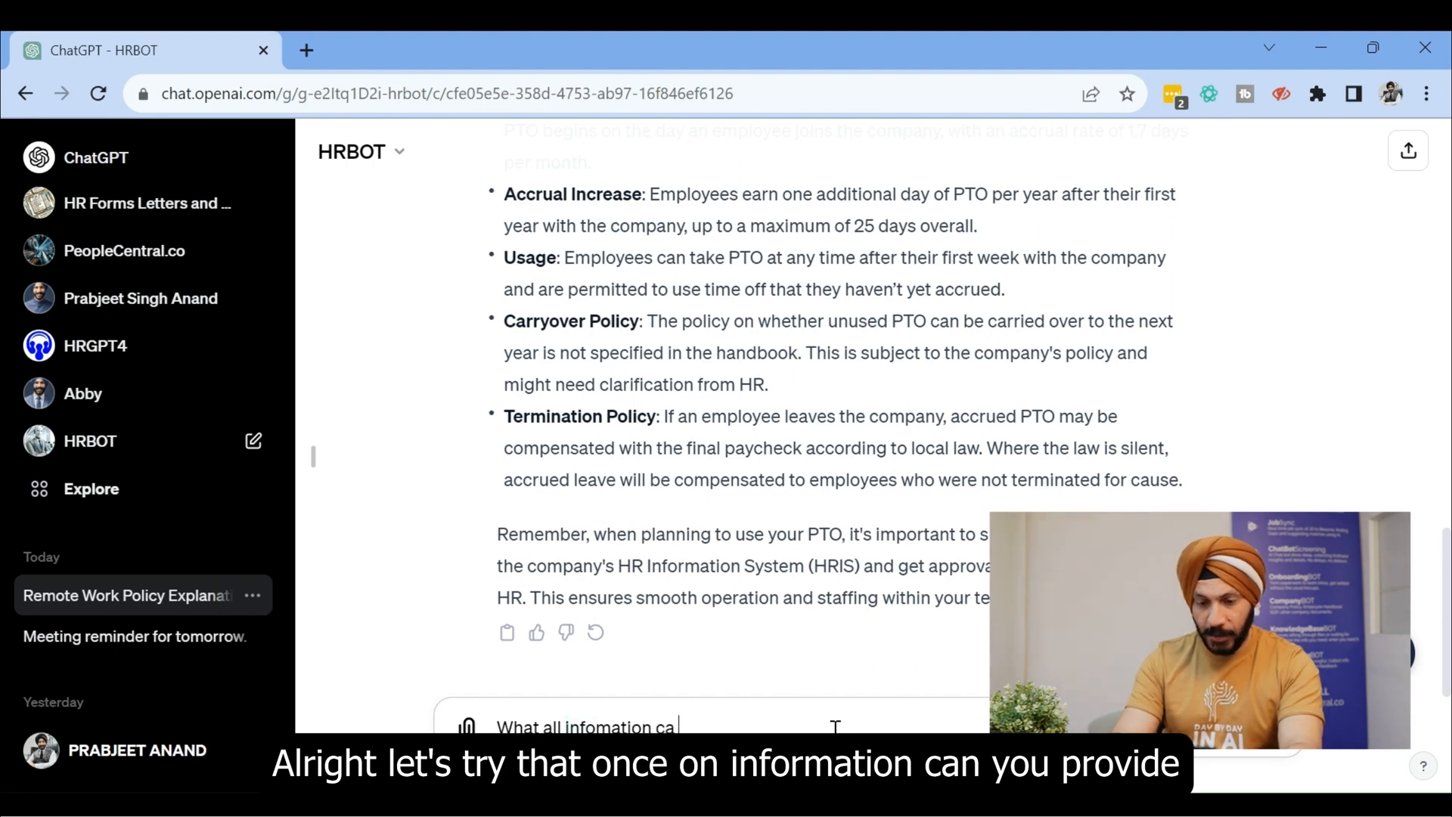
type(" on you provide")
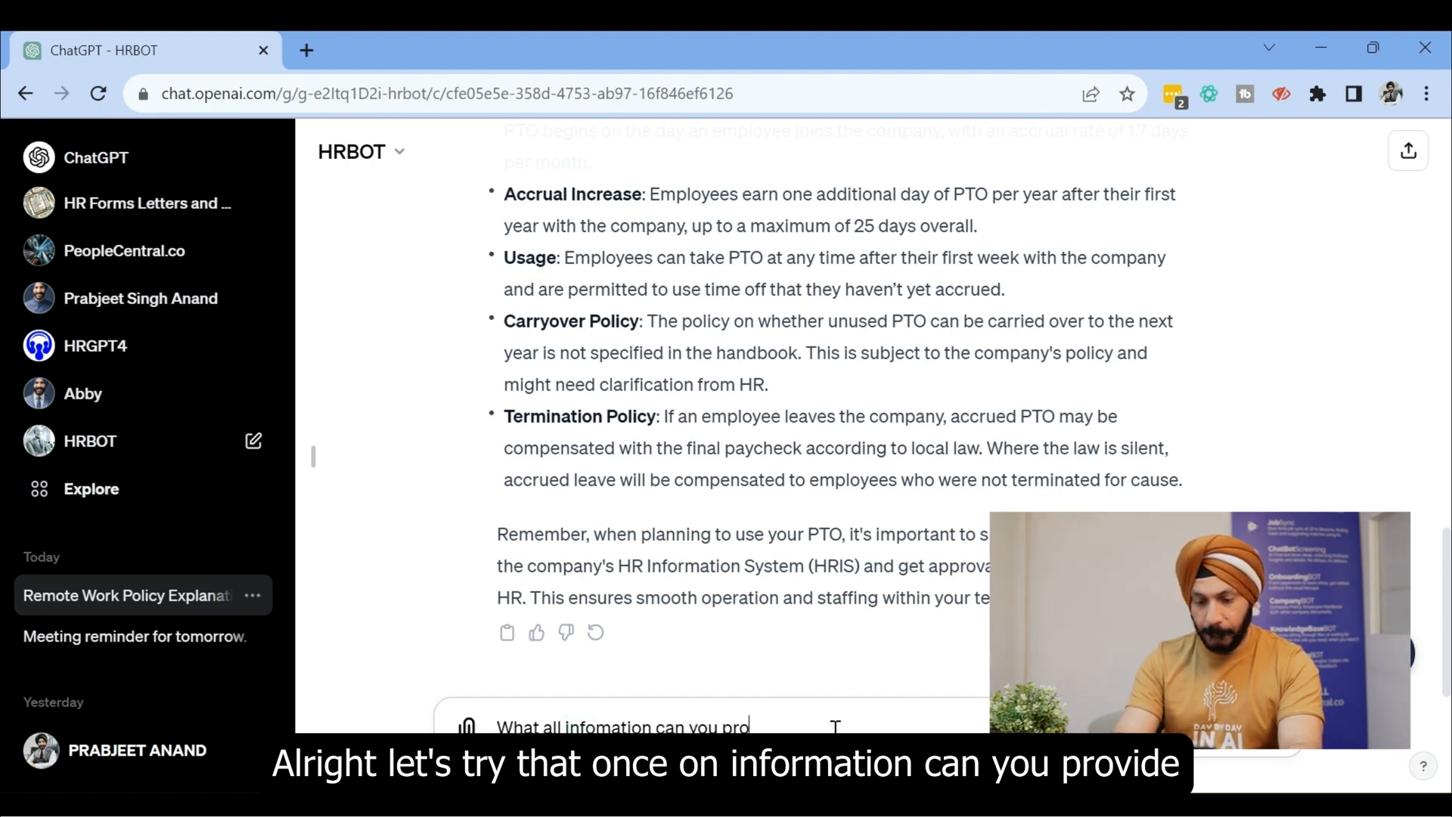
key("Return")
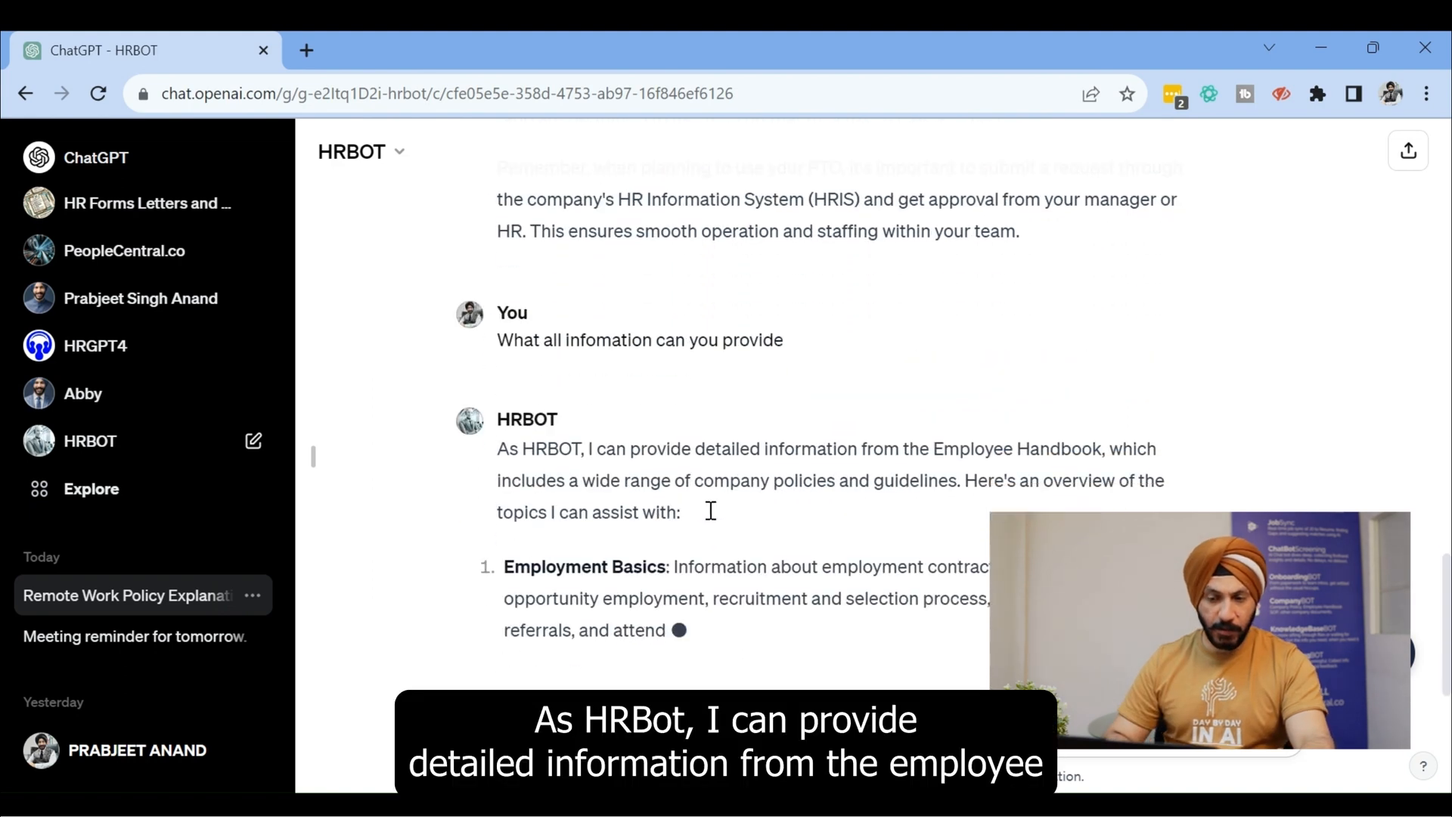
left_click_drag(929, 408, 690, 425)
left_click(704, 422)
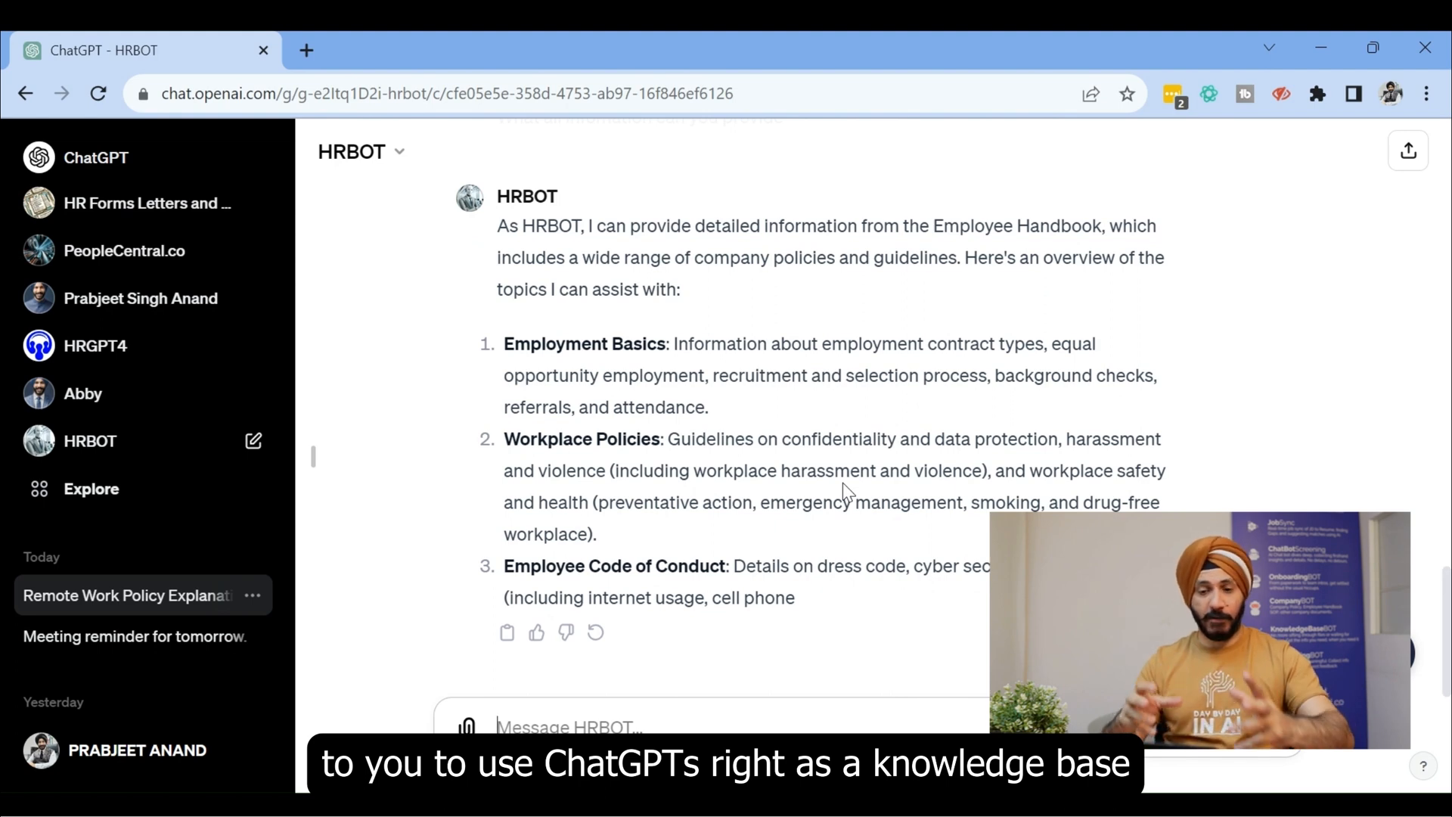
- Open HRBOT for editing, examine its configured knowledge files, capabilities and actions, and return to the My GPTs list
left_click(410, 155)
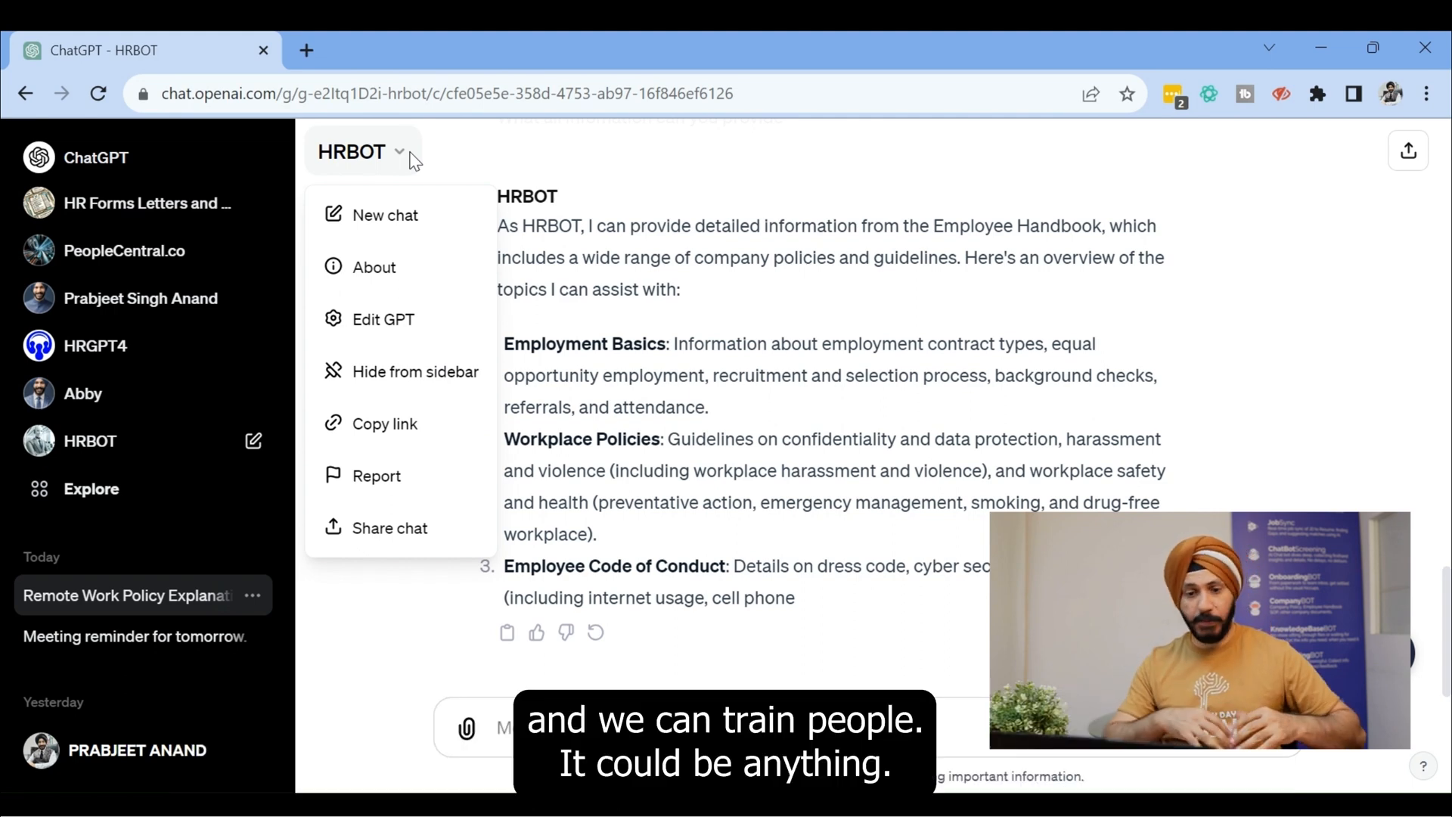
left_click(341, 321)
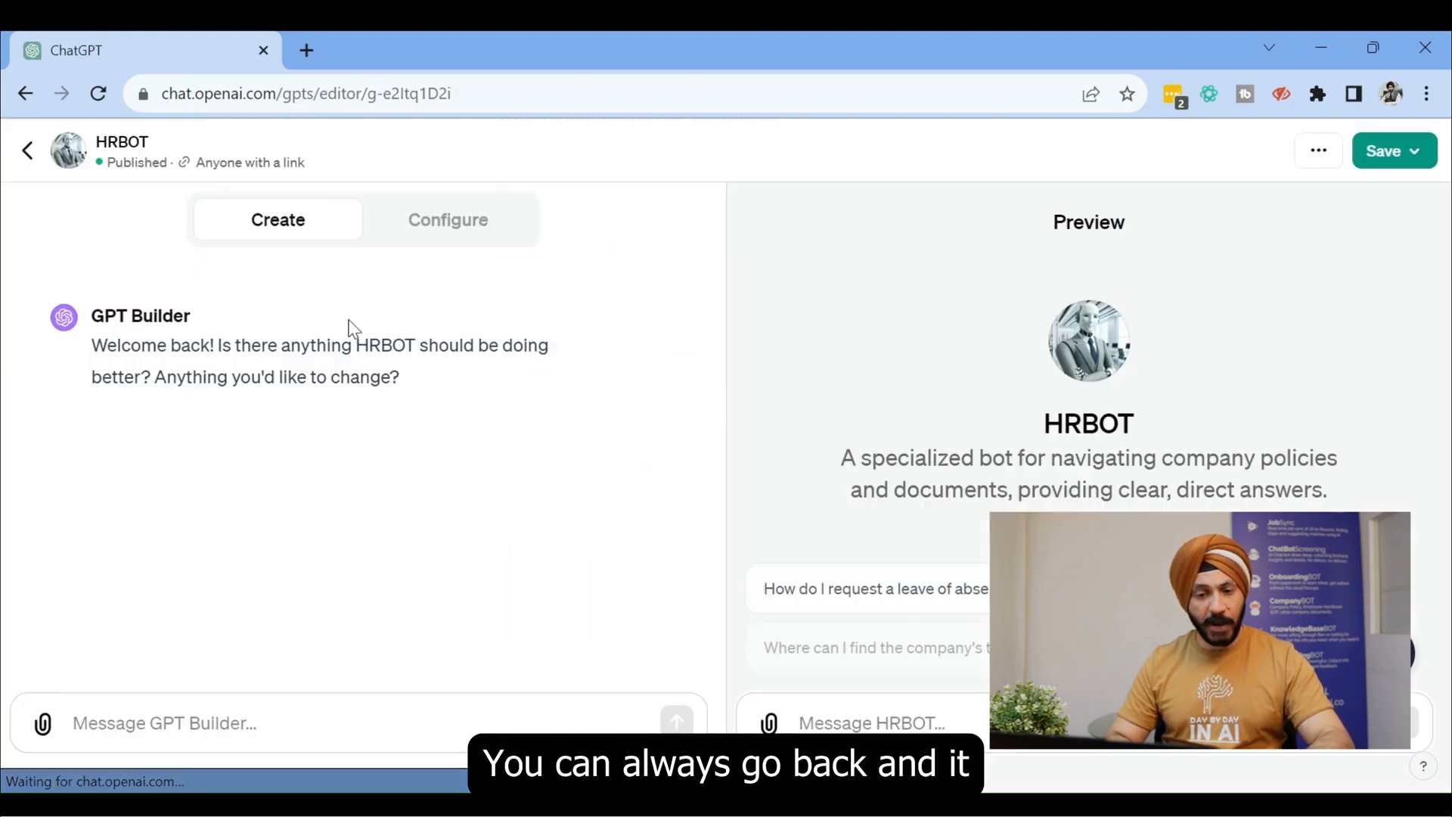
left_click(441, 237)
scroll(424, 260, "down", 10)
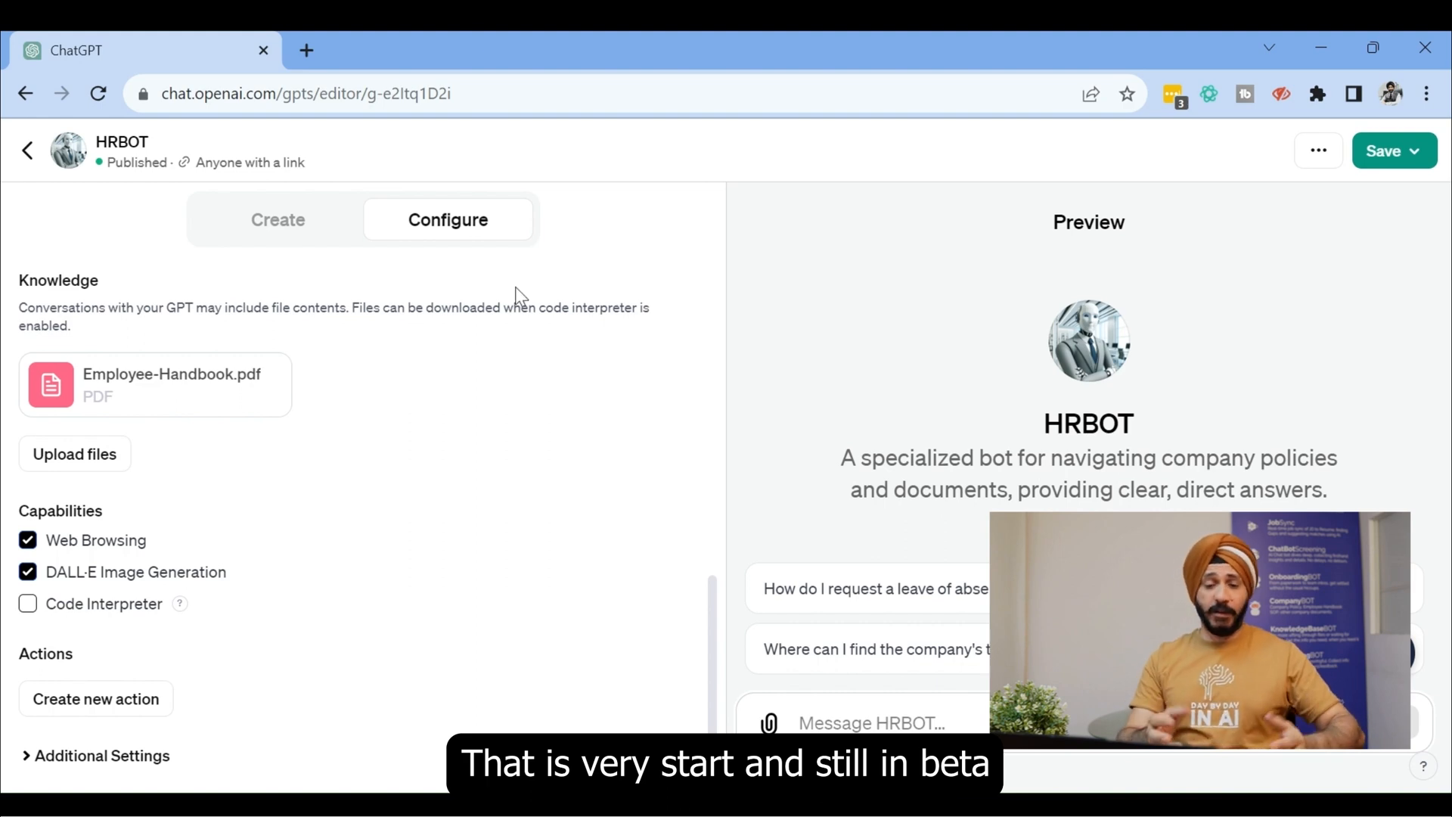
left_click(27, 149)
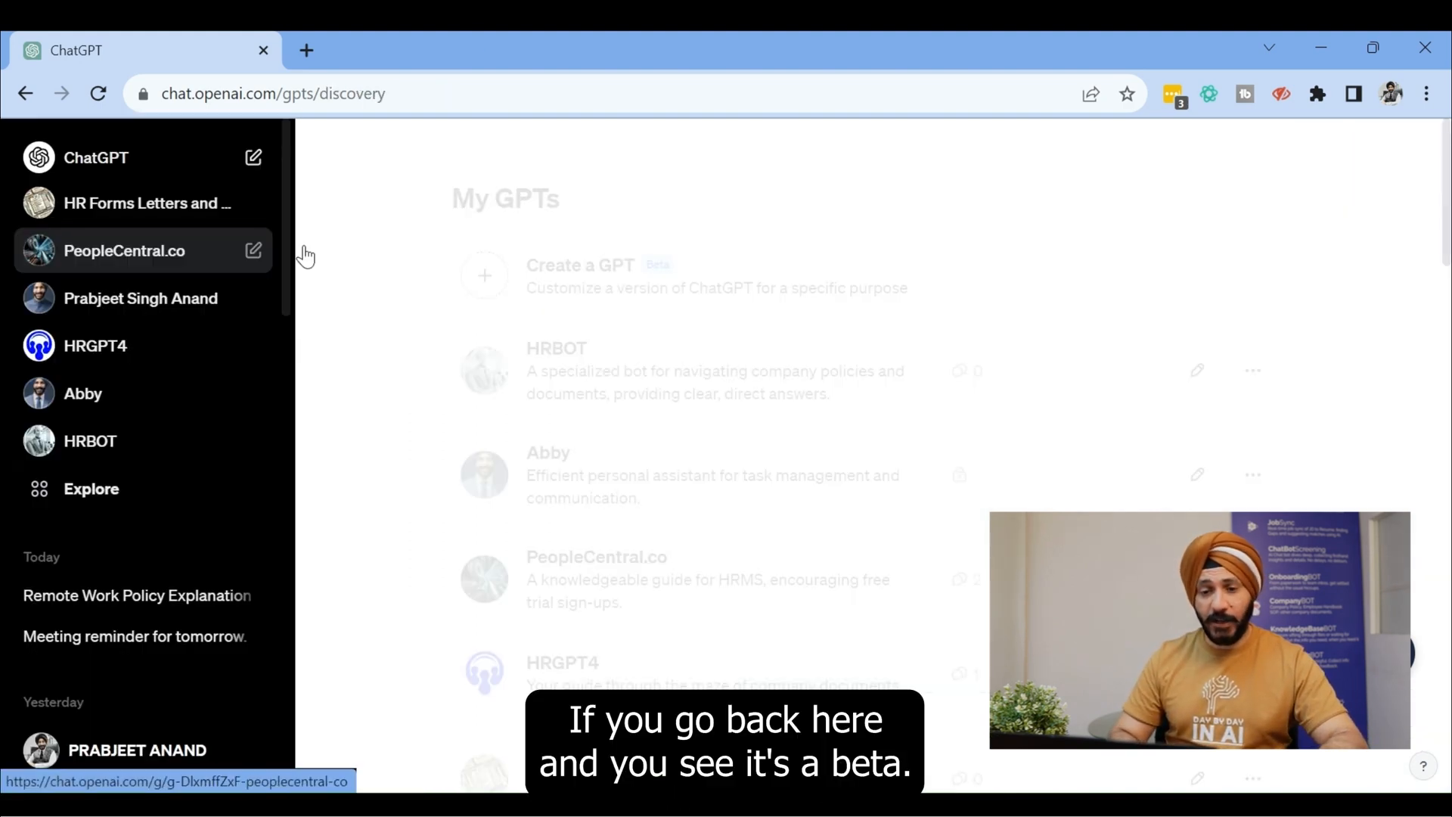